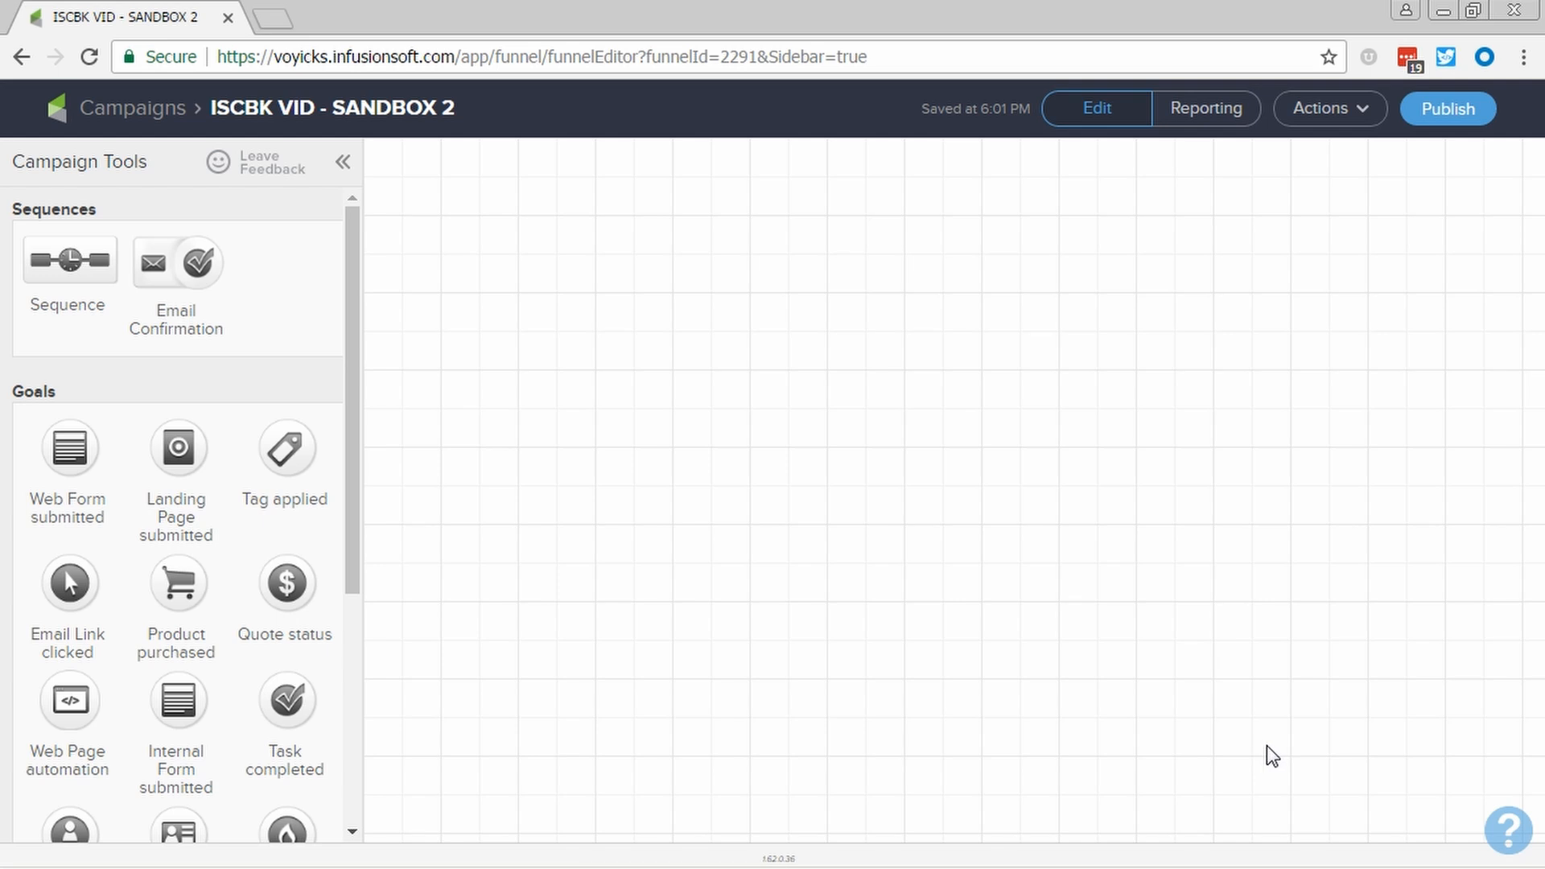
- Add a Product purchased goal to the campaign canvas and name it "Purchase Cookbook"
left_click_drag(178, 584, 609, 392)
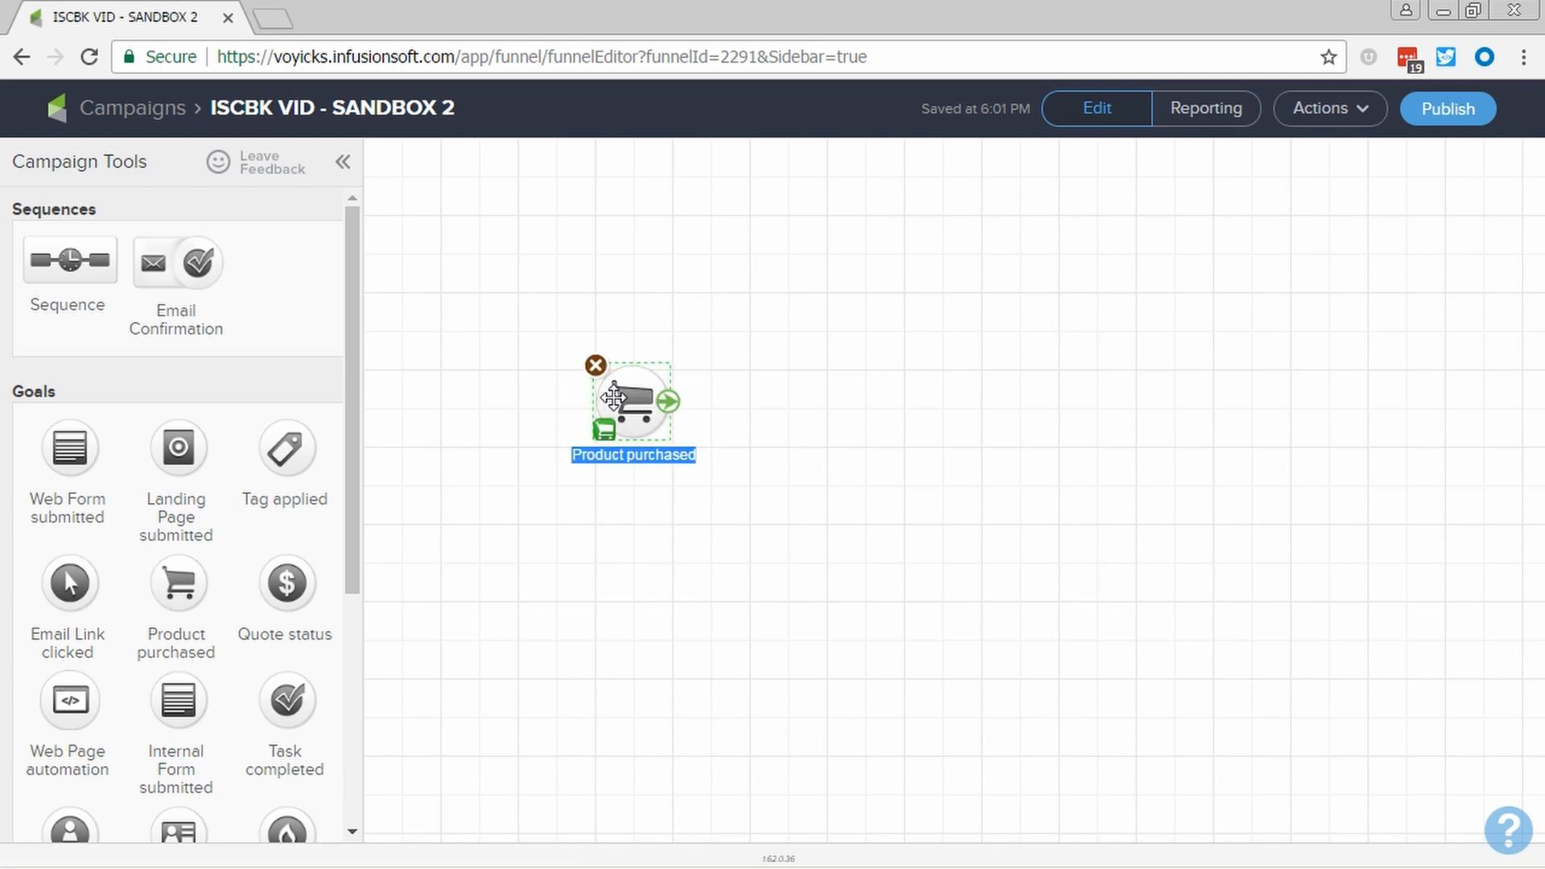
type("Purchase Cod")
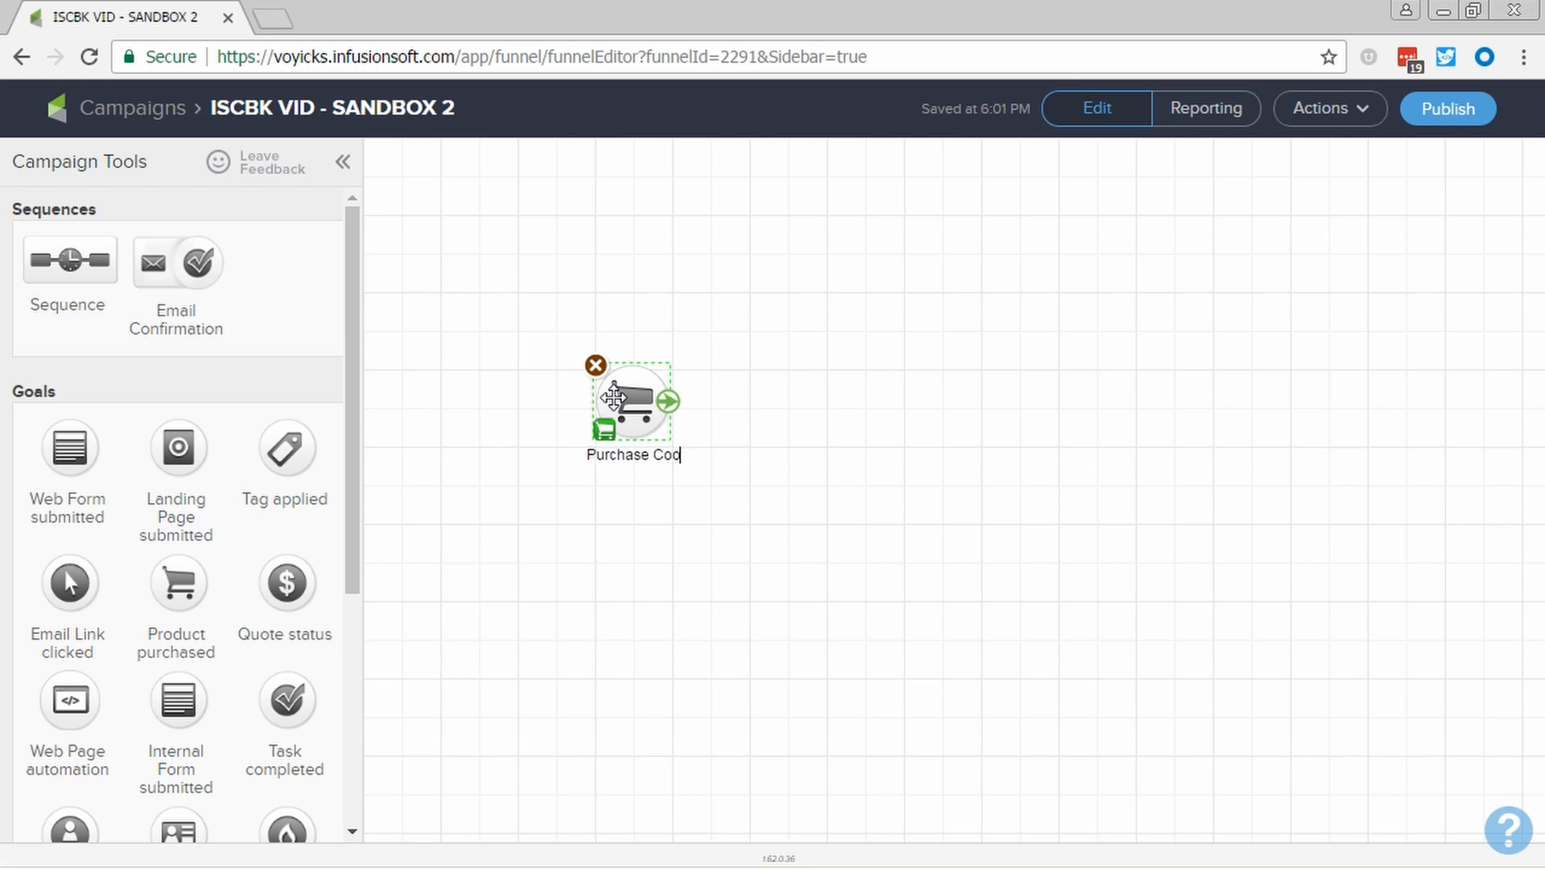
type("kbook")
key("Return")
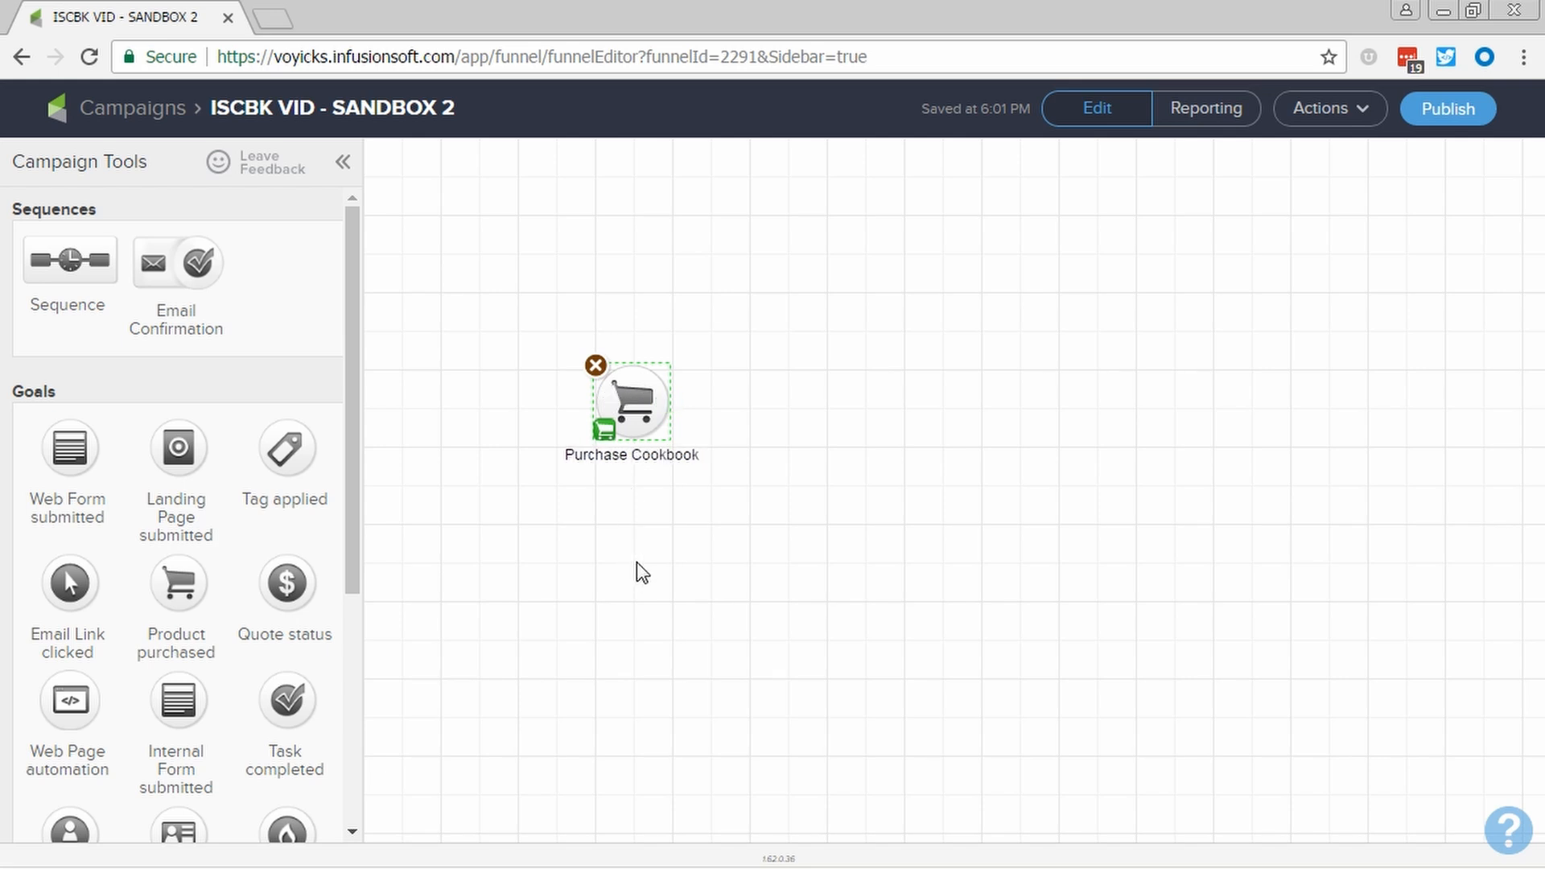
left_click(636, 563)
- Add a sequence named "New Customer Welcome" beside the purchase goal and connect the goal to it
left_click_drag(44, 259, 802, 388)
type("N")
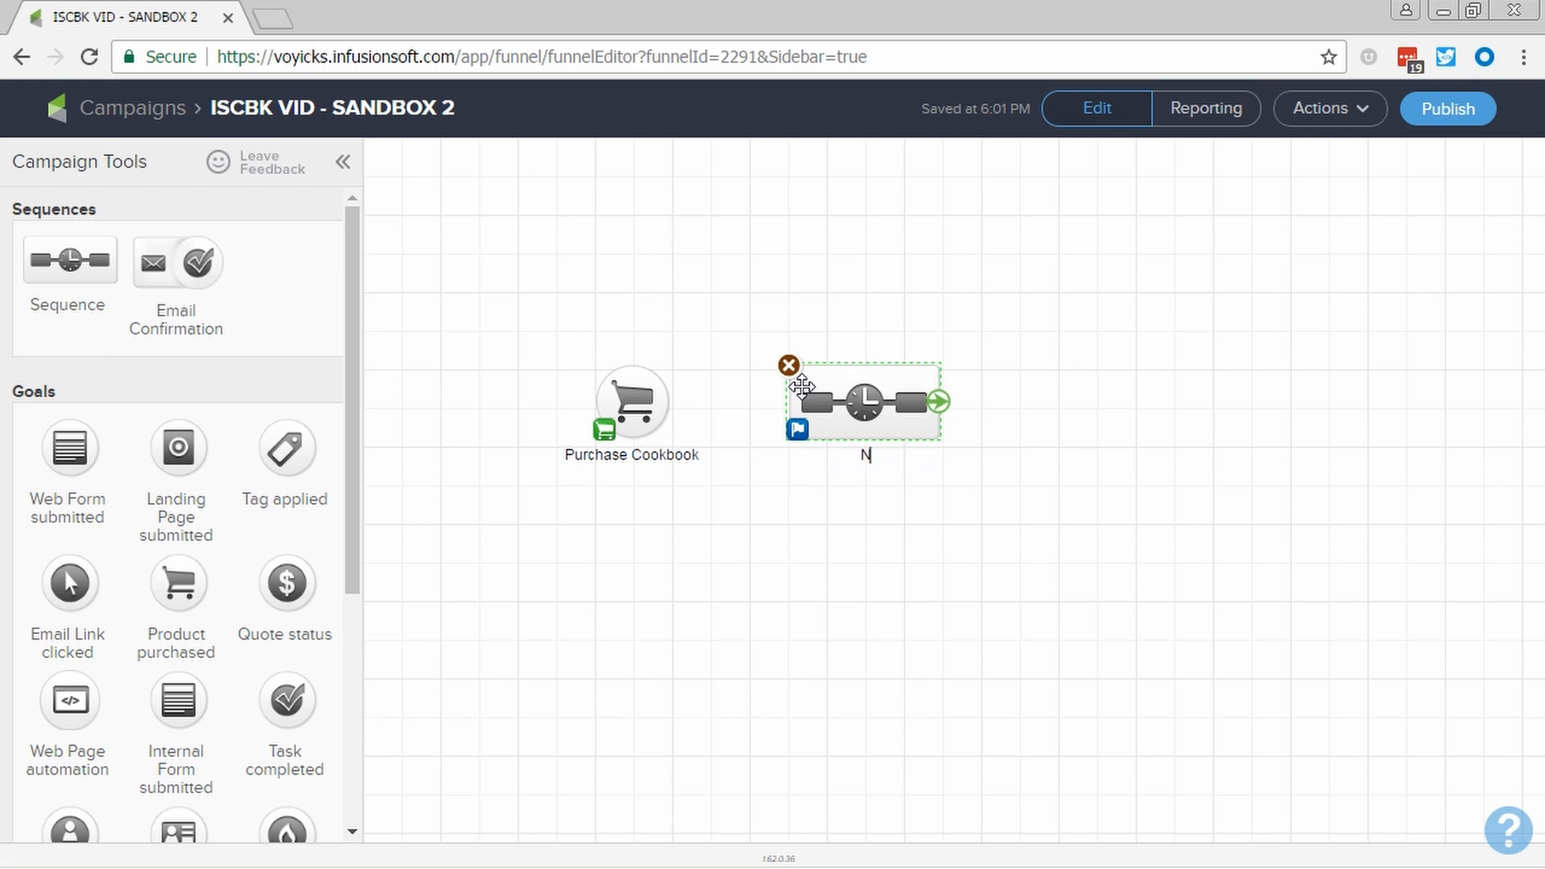
type("ew Customer Welcome")
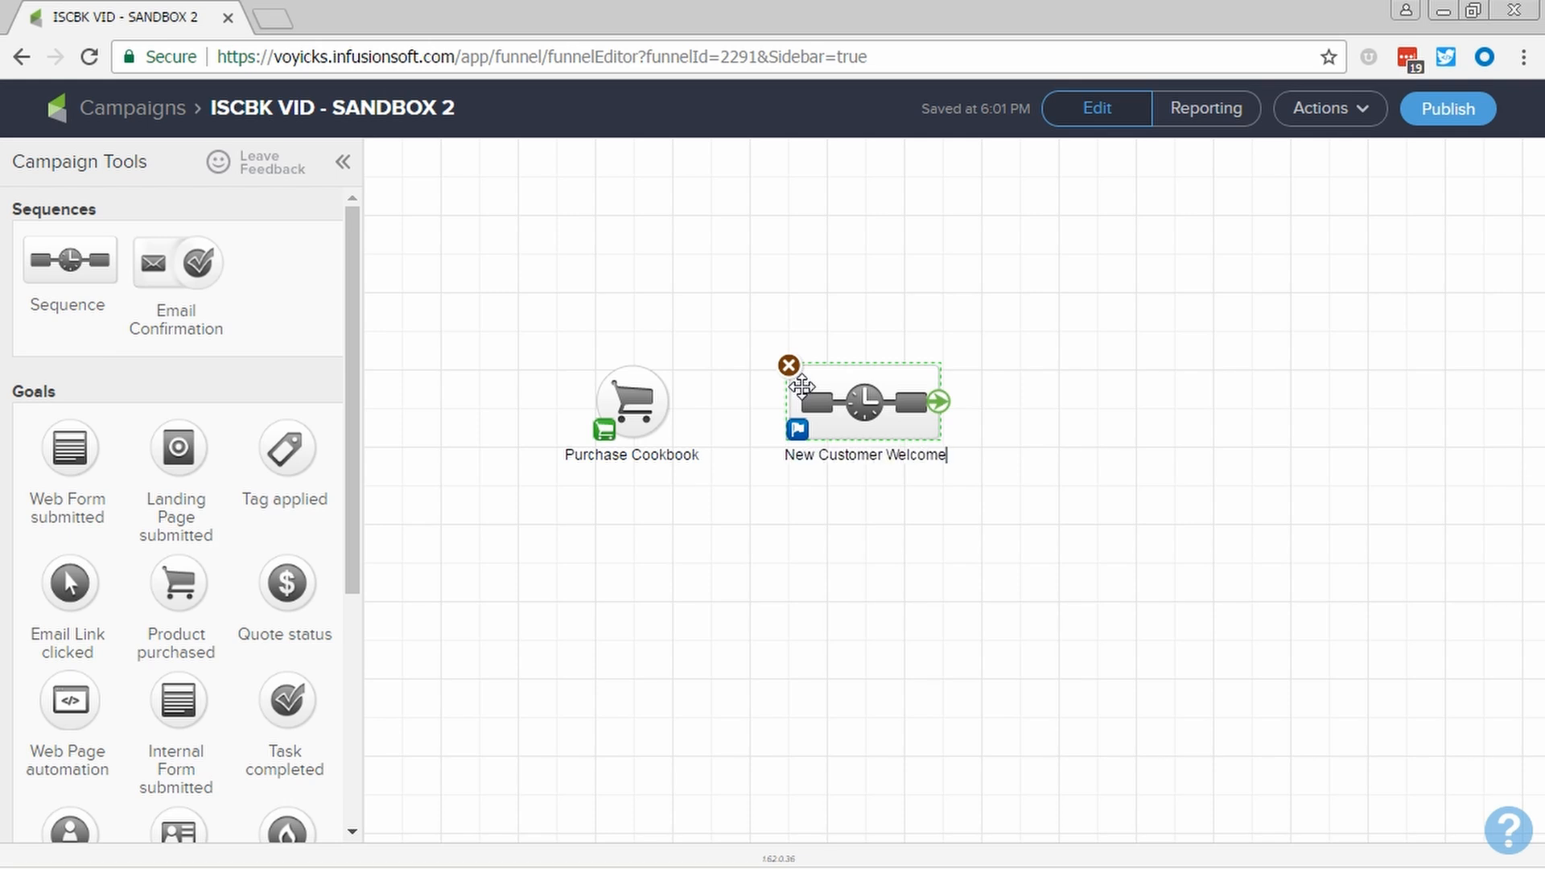
left_click(752, 504)
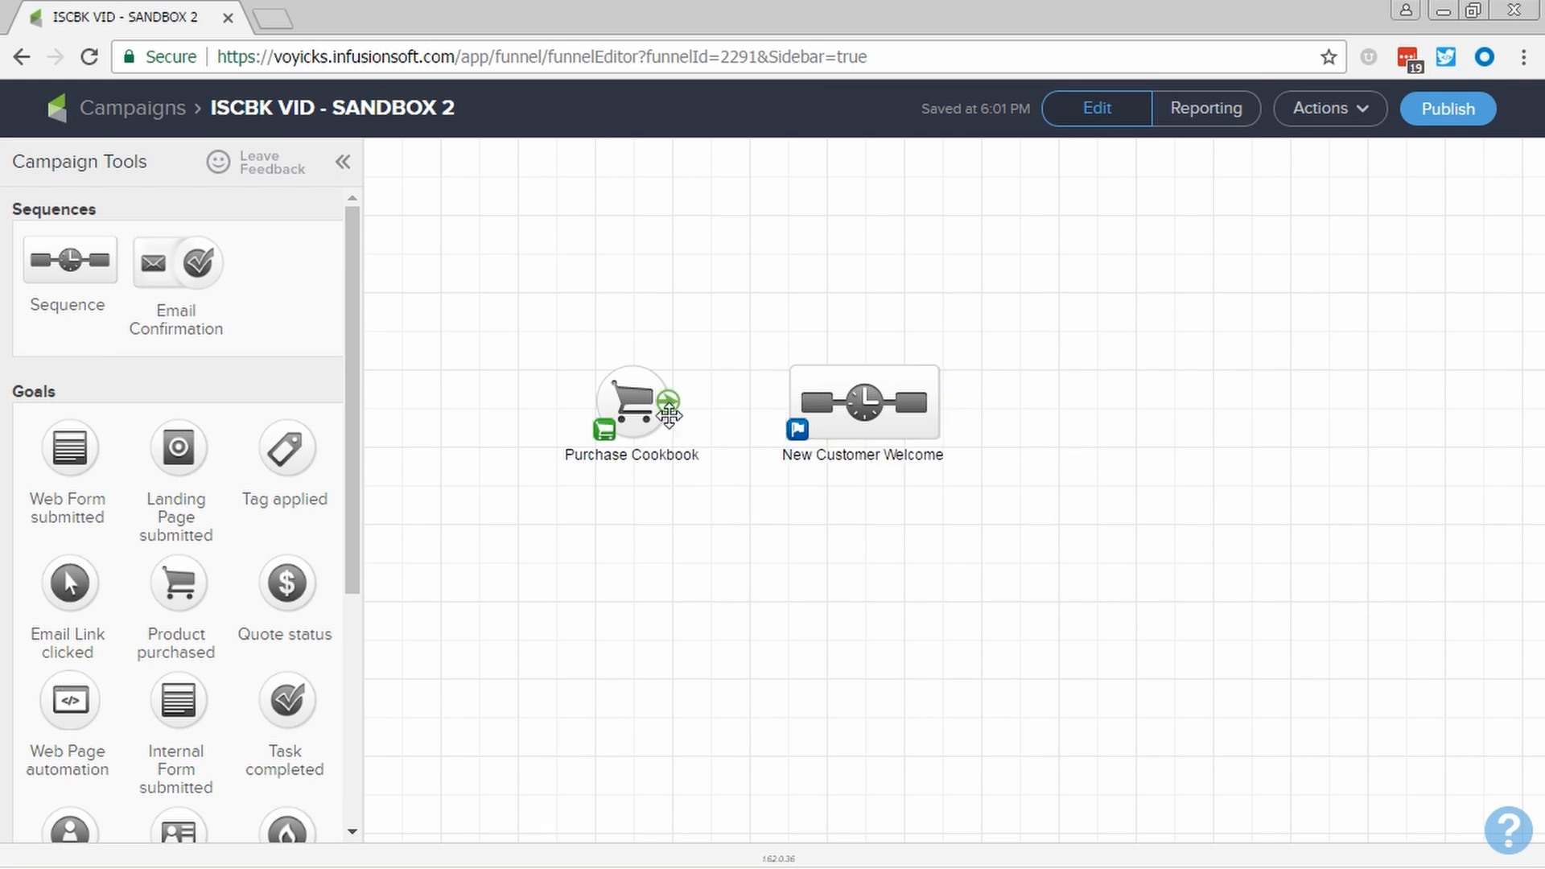
left_click_drag(674, 404, 821, 407)
- Configure the Purchase Cookbook goal to trigger on a specific product purchase of Infusionsoft Cookbook and save it
double_click(629, 392)
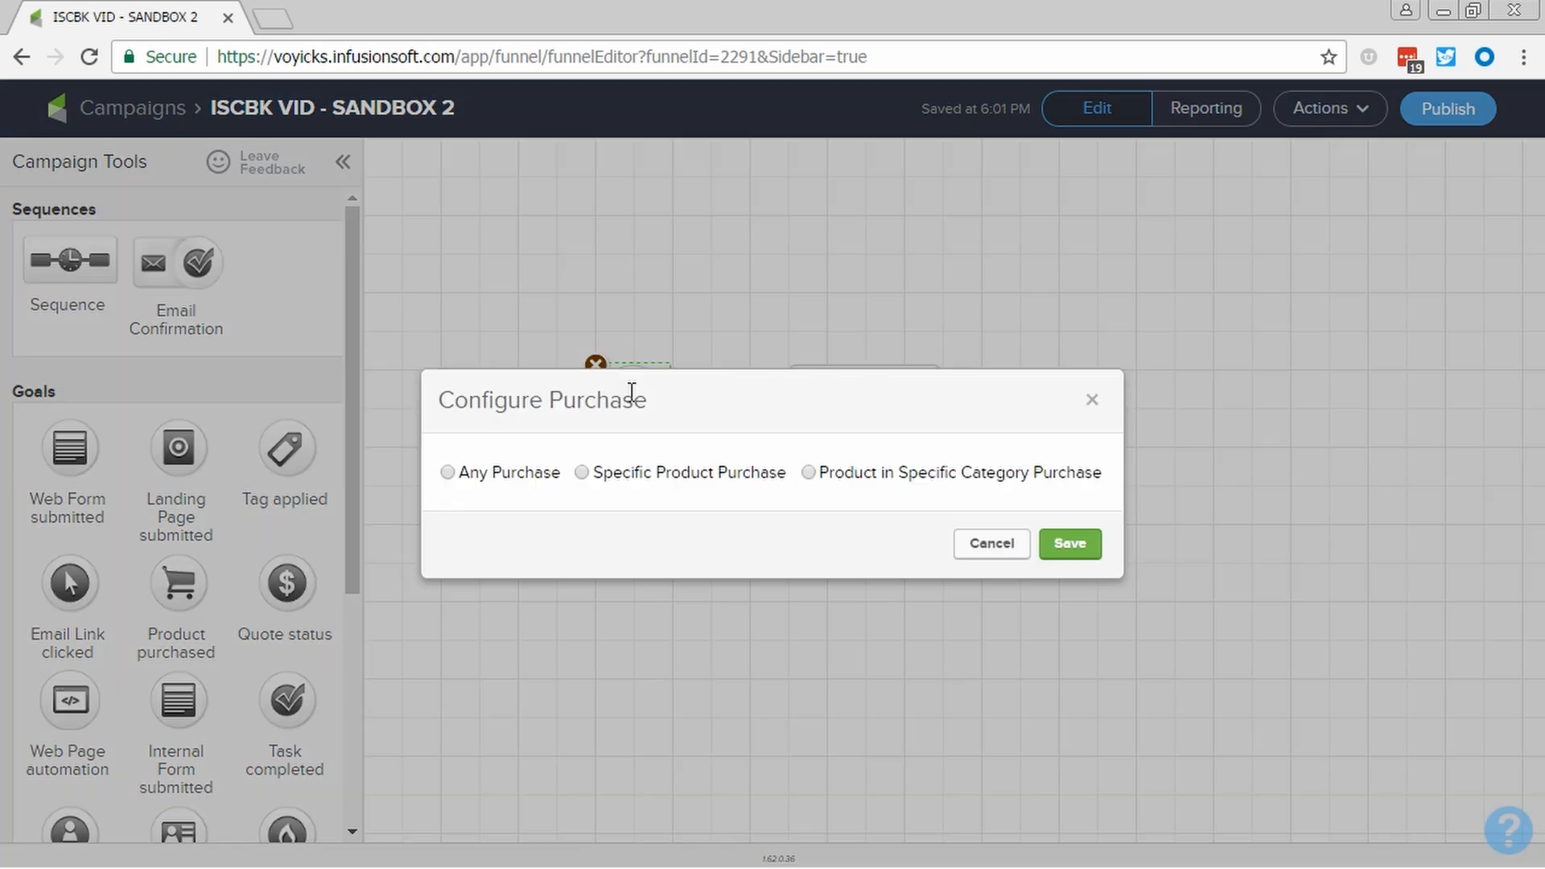
left_click(581, 473)
left_click(606, 503)
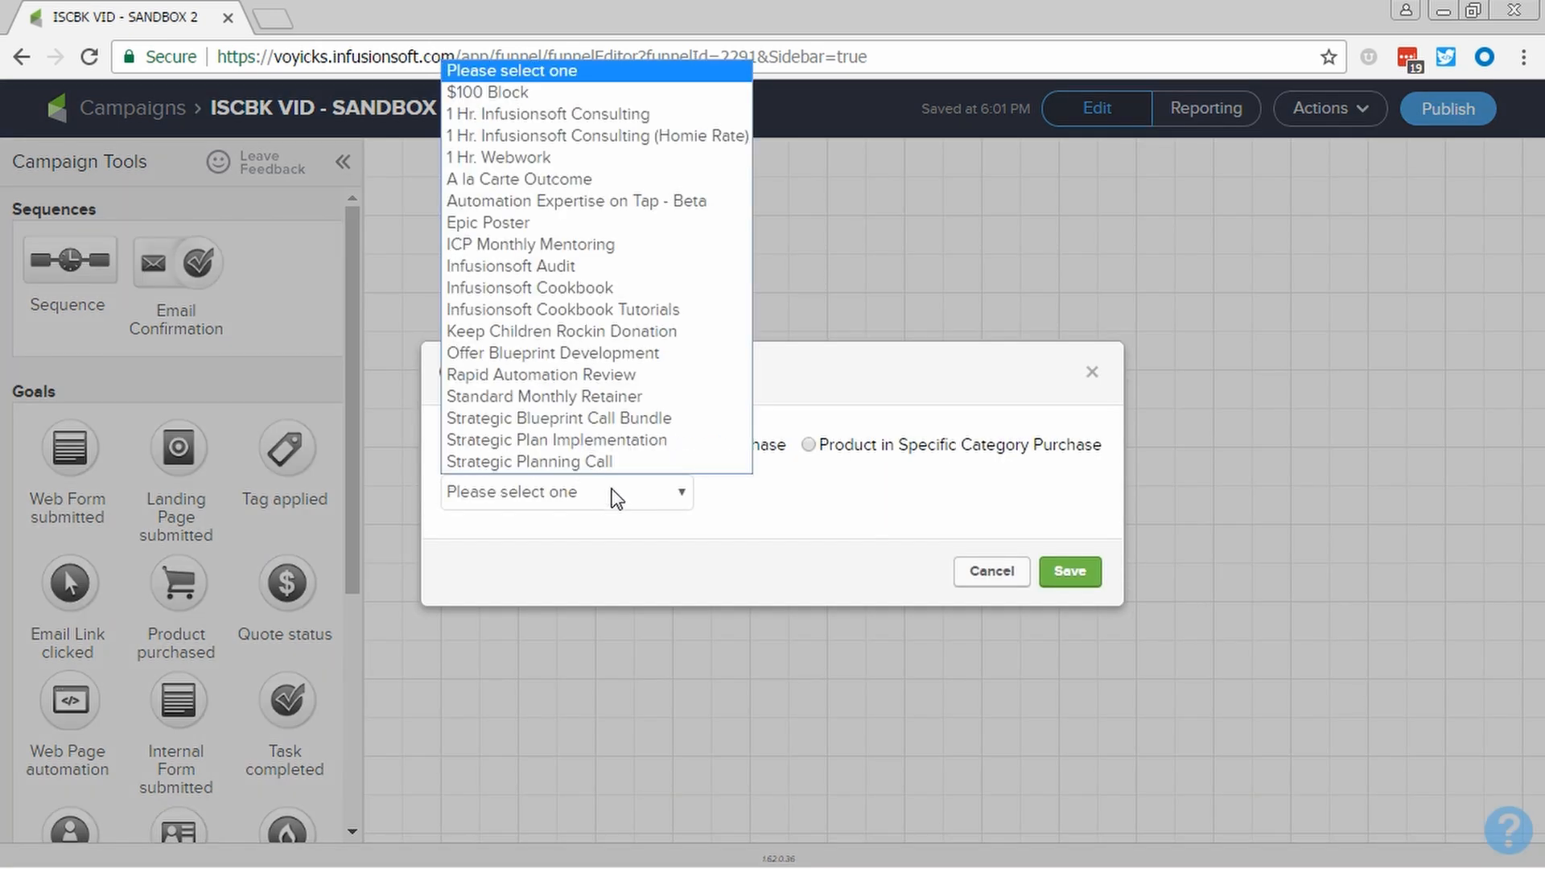
left_click(591, 293)
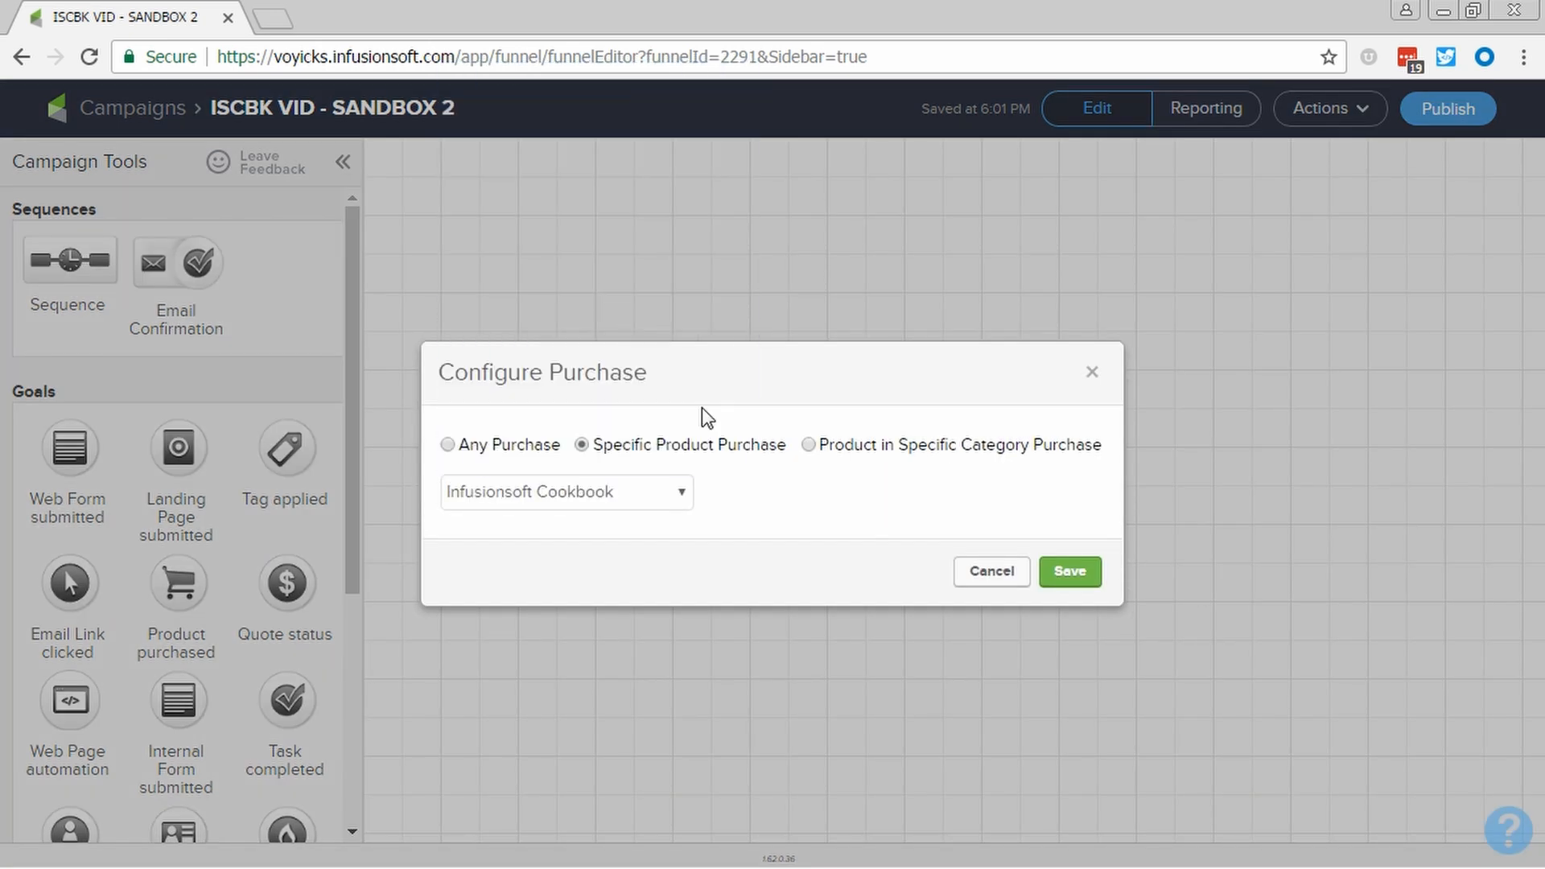
left_click(1067, 594)
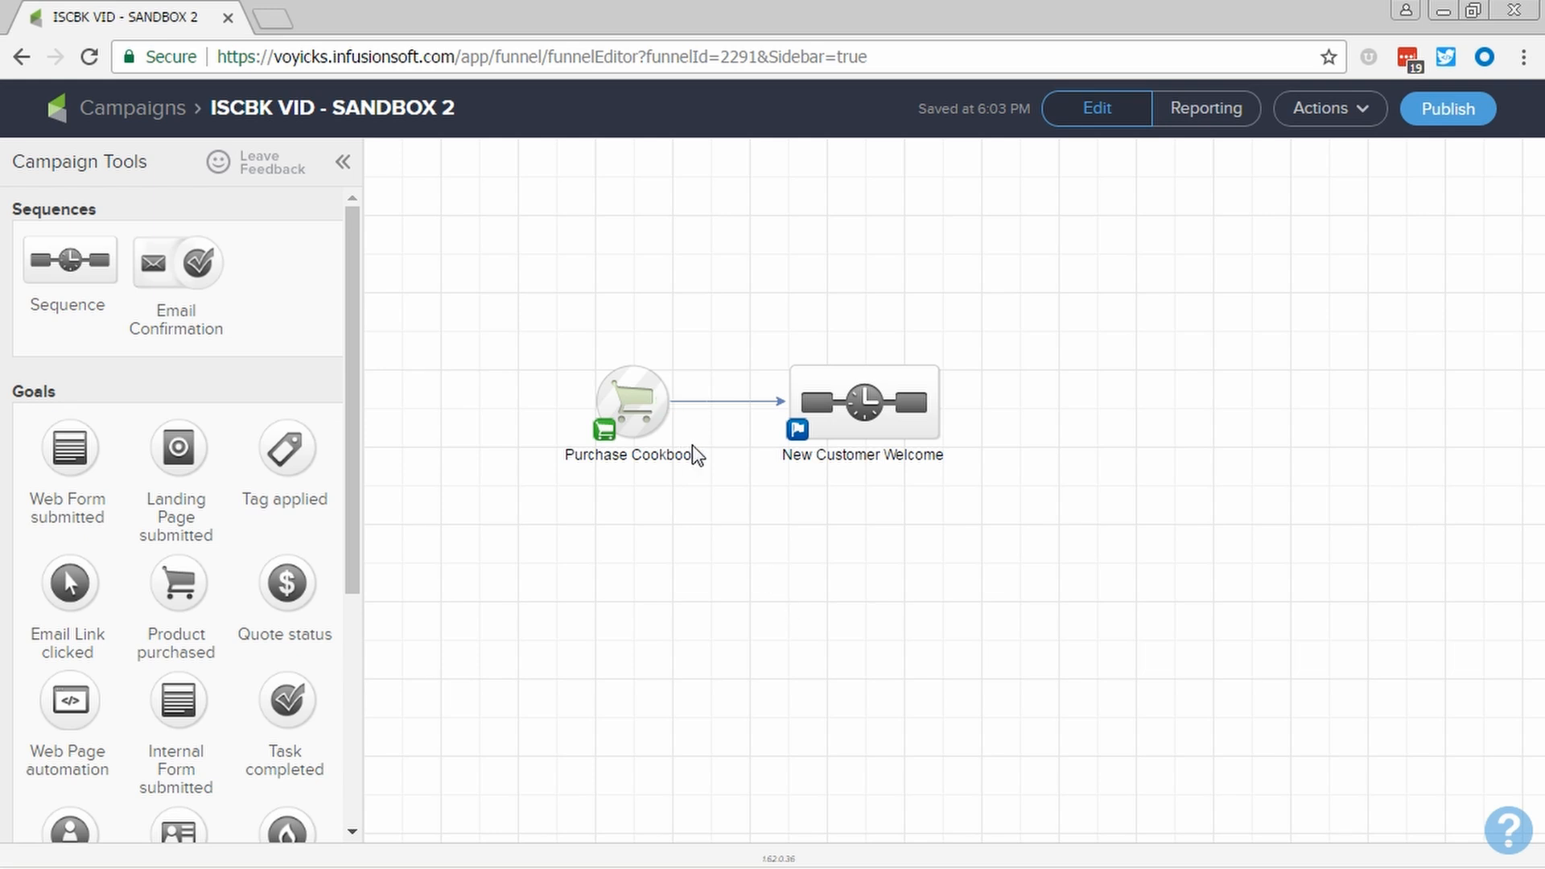
- In the New Customer Welcome sequence, add an email named "Welcome" after Start and move it closer to Start
left_click(896, 408)
double_click(896, 409)
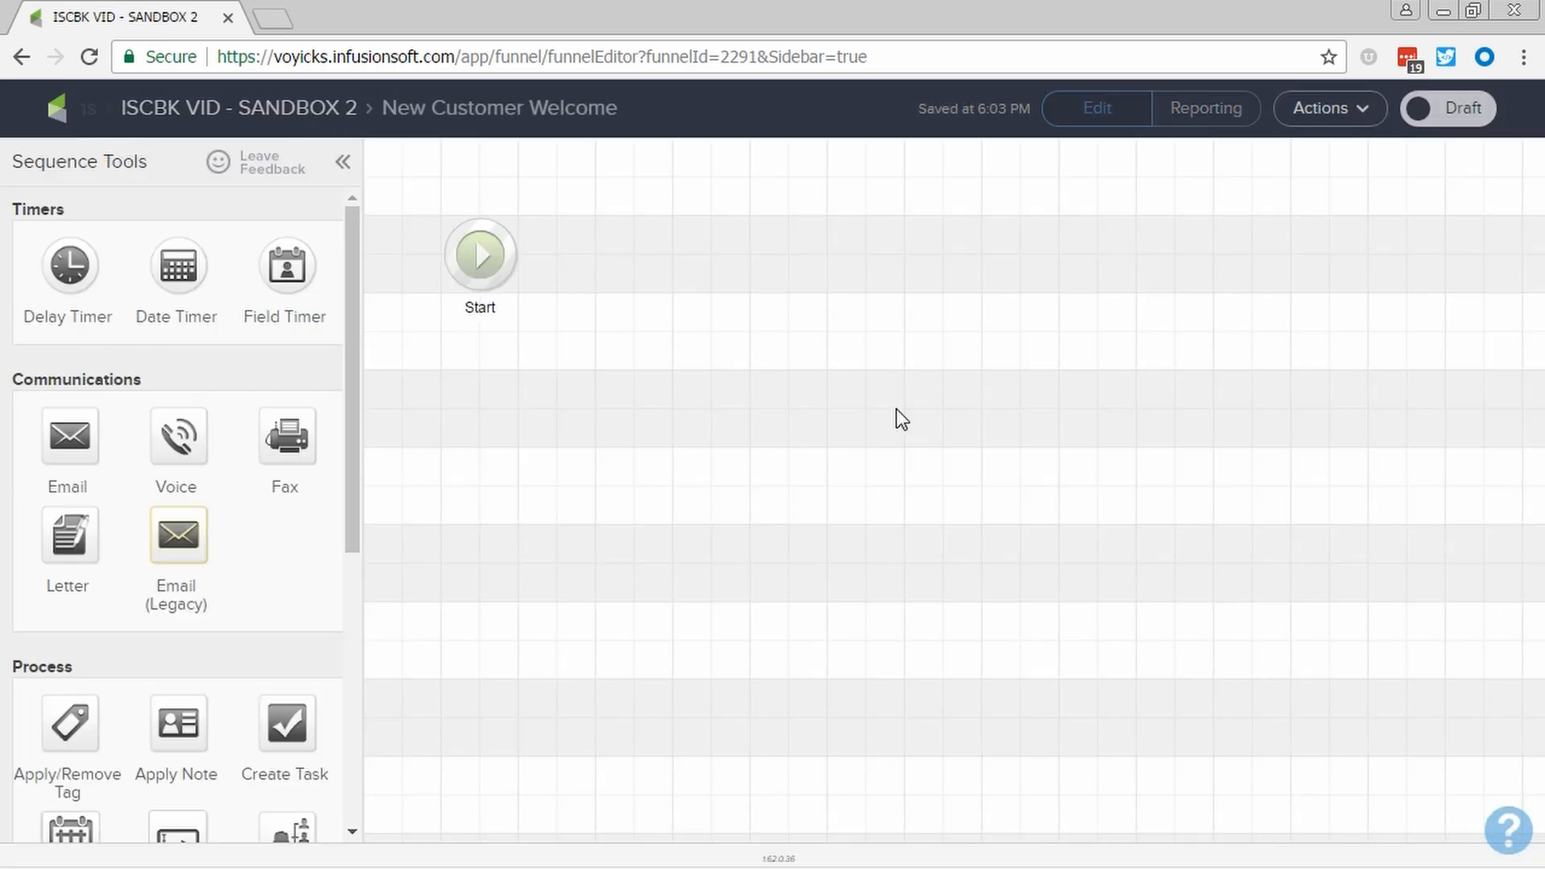
left_click_drag(76, 470, 676, 245)
left_click_drag(84, 488, 595, 246)
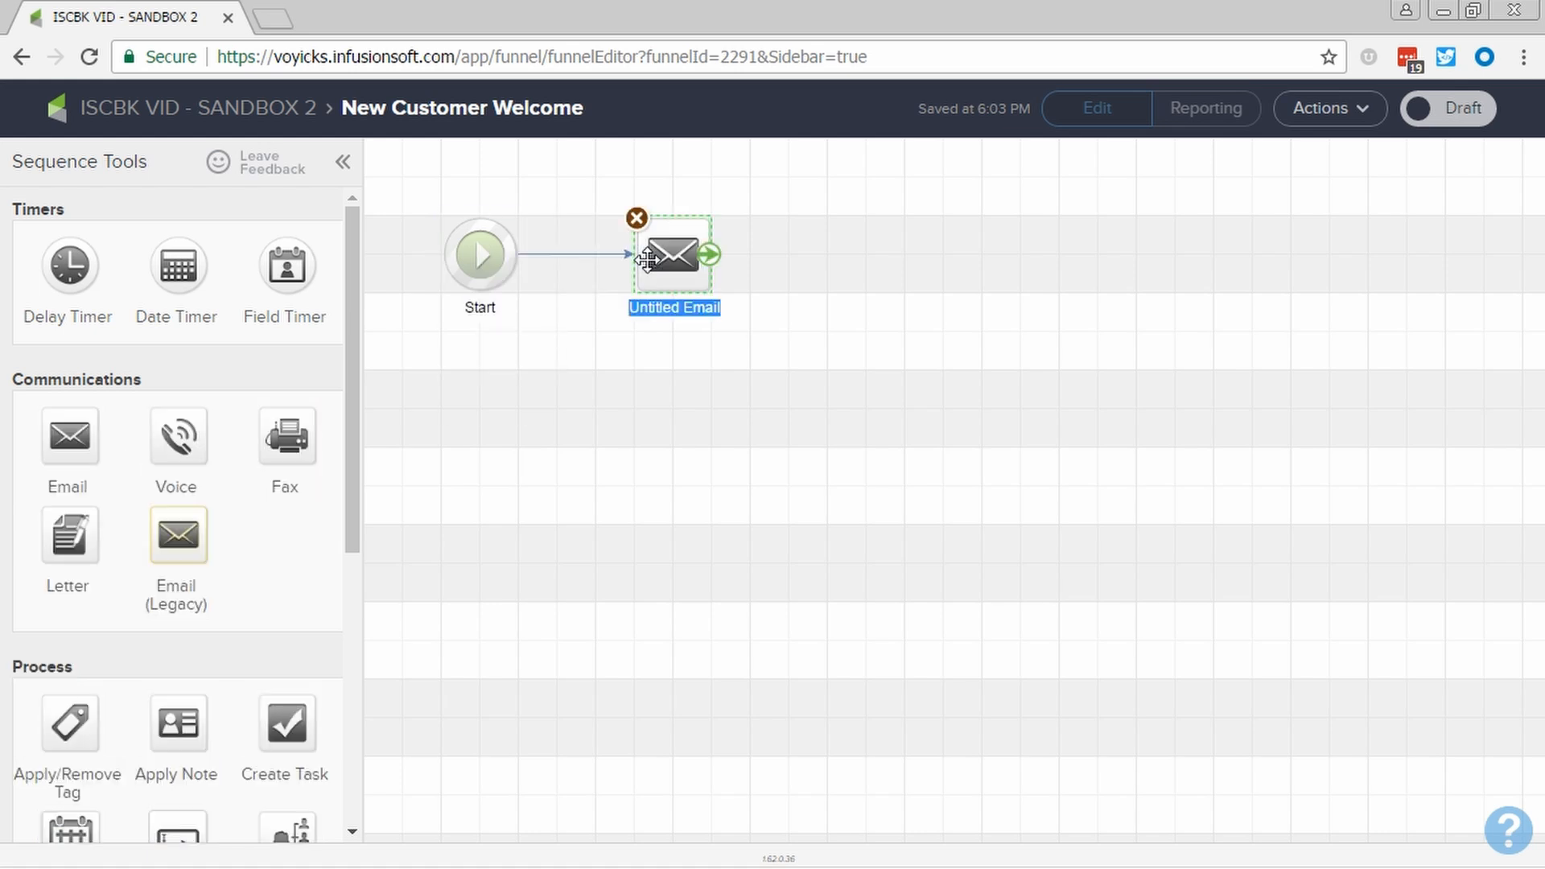
left_click(657, 309)
type("Welcome")
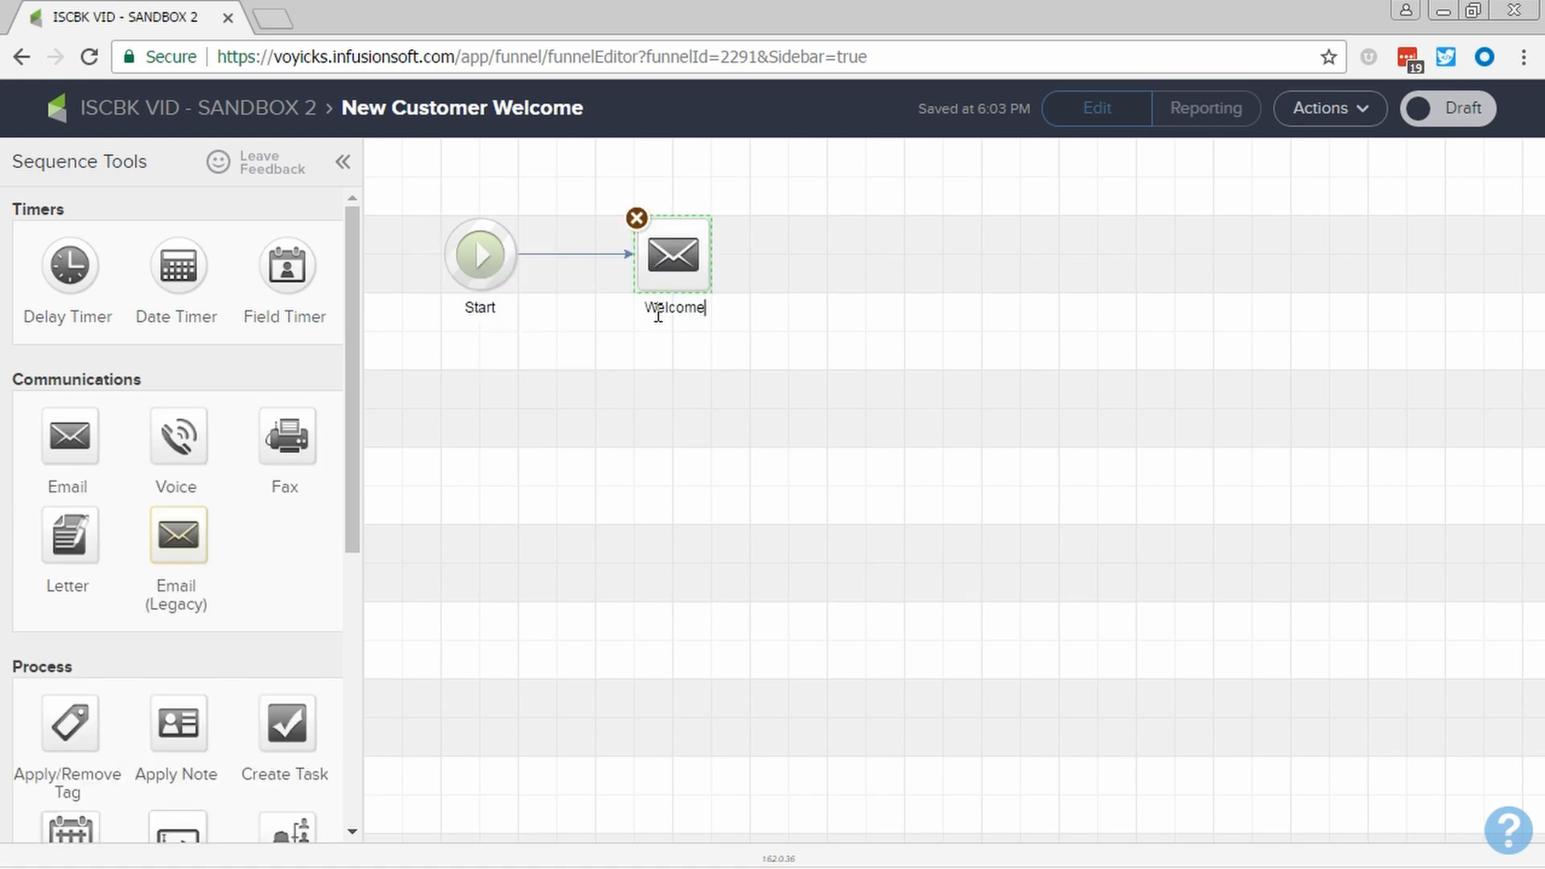
left_click_drag(672, 287, 634, 256)
- Add a delay timer after the Welcome email, followed by an email named "How to get Help"
left_click_drag(70, 266, 827, 256)
left_click_drag(70, 438, 1005, 241)
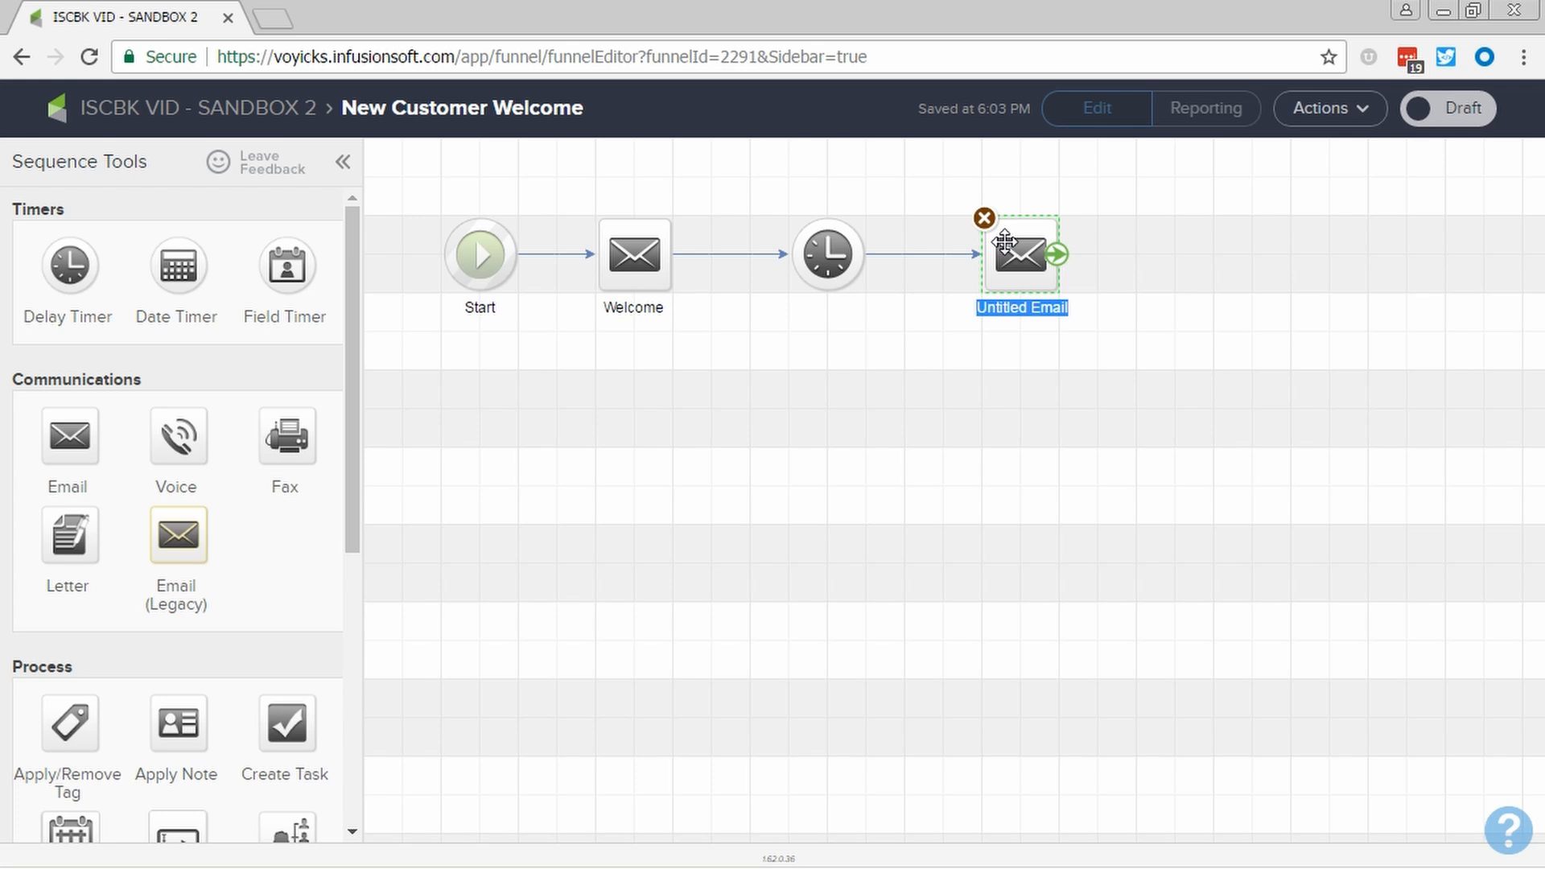
type("How to get Help")
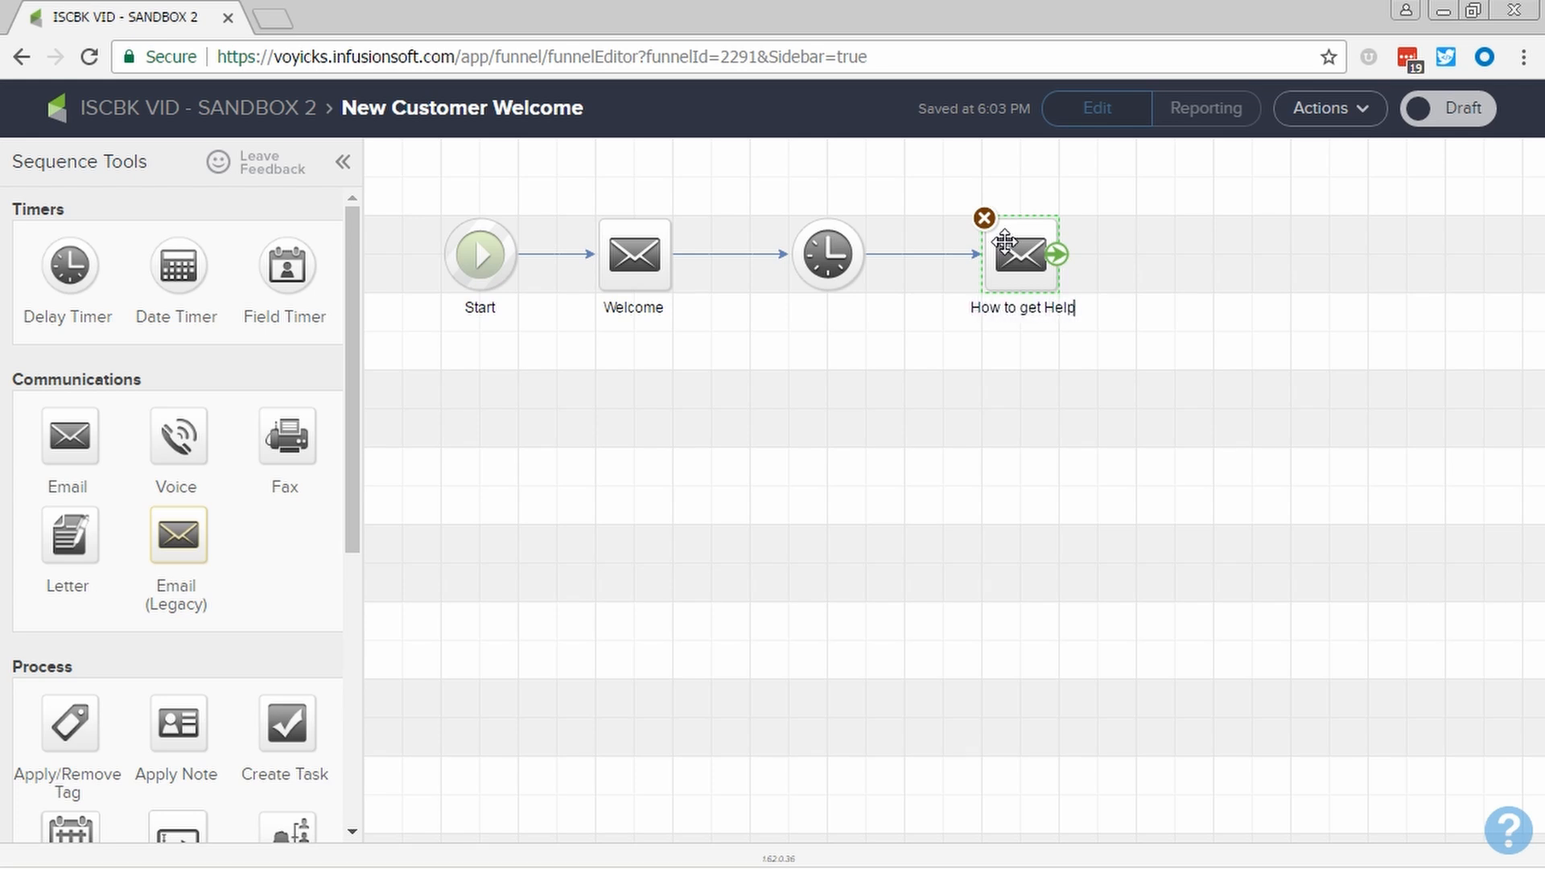
left_click(828, 407)
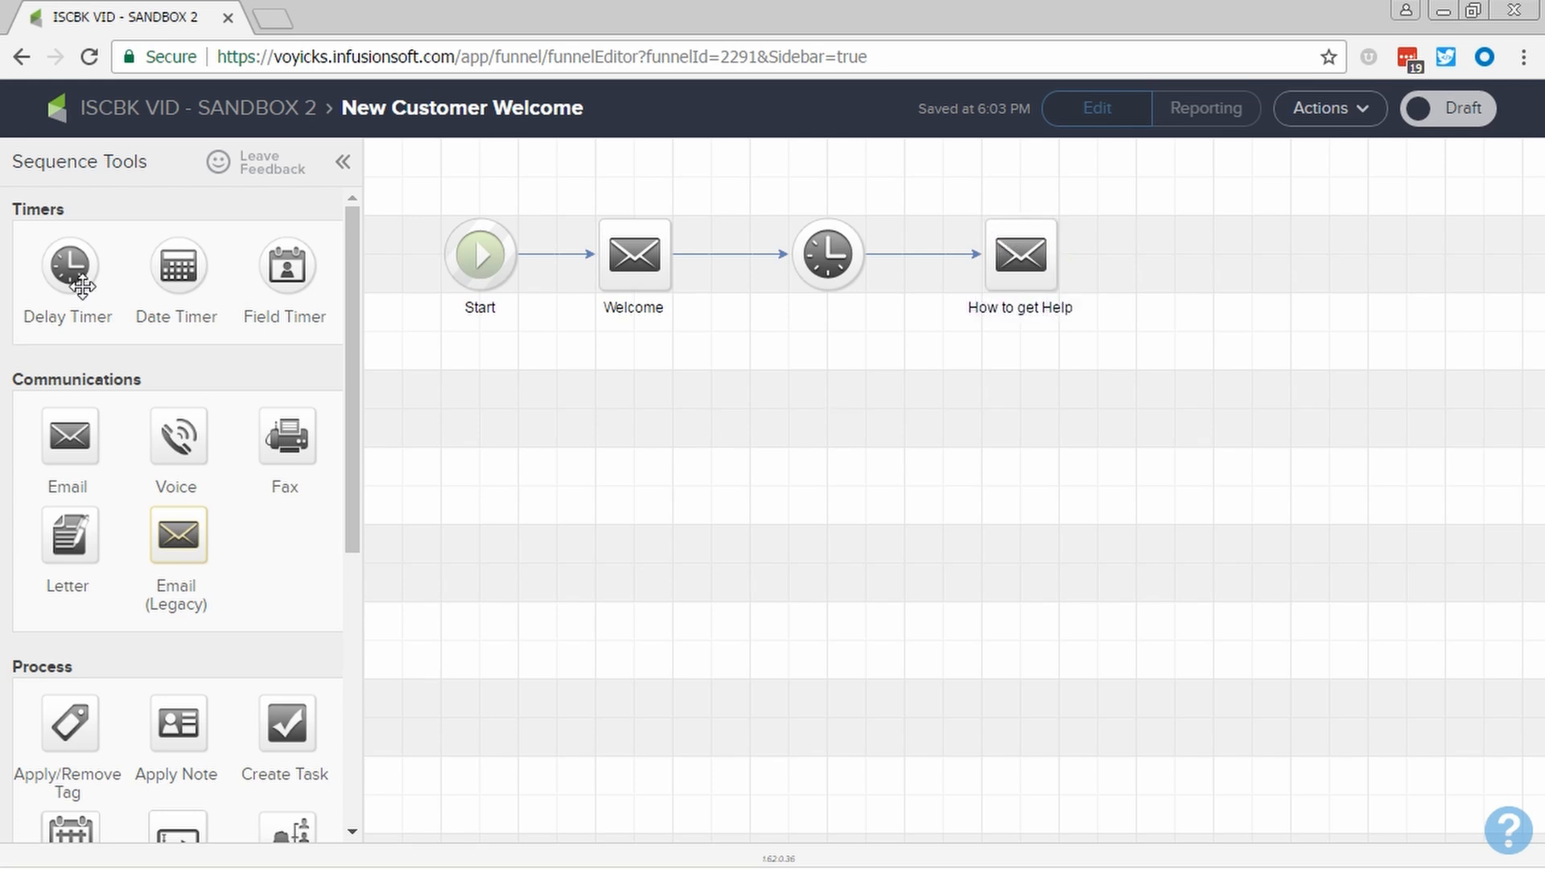
- Add a second delay timer after How to get Help, followed by an email named "Are You on Facebook?"
left_click_drag(82, 286, 1255, 269)
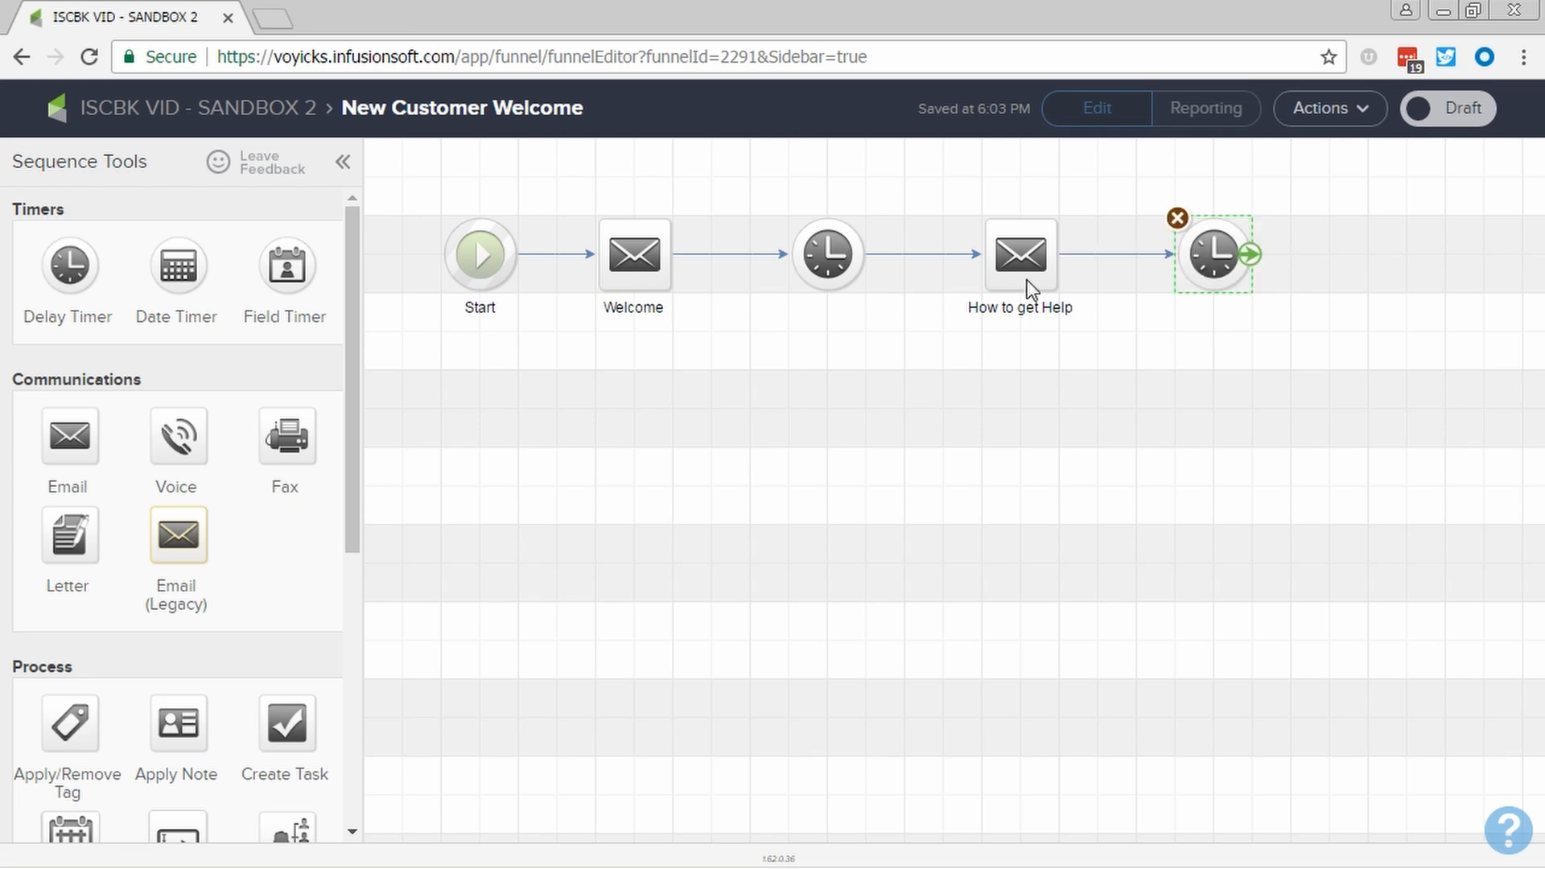
left_click_drag(81, 442, 1386, 259)
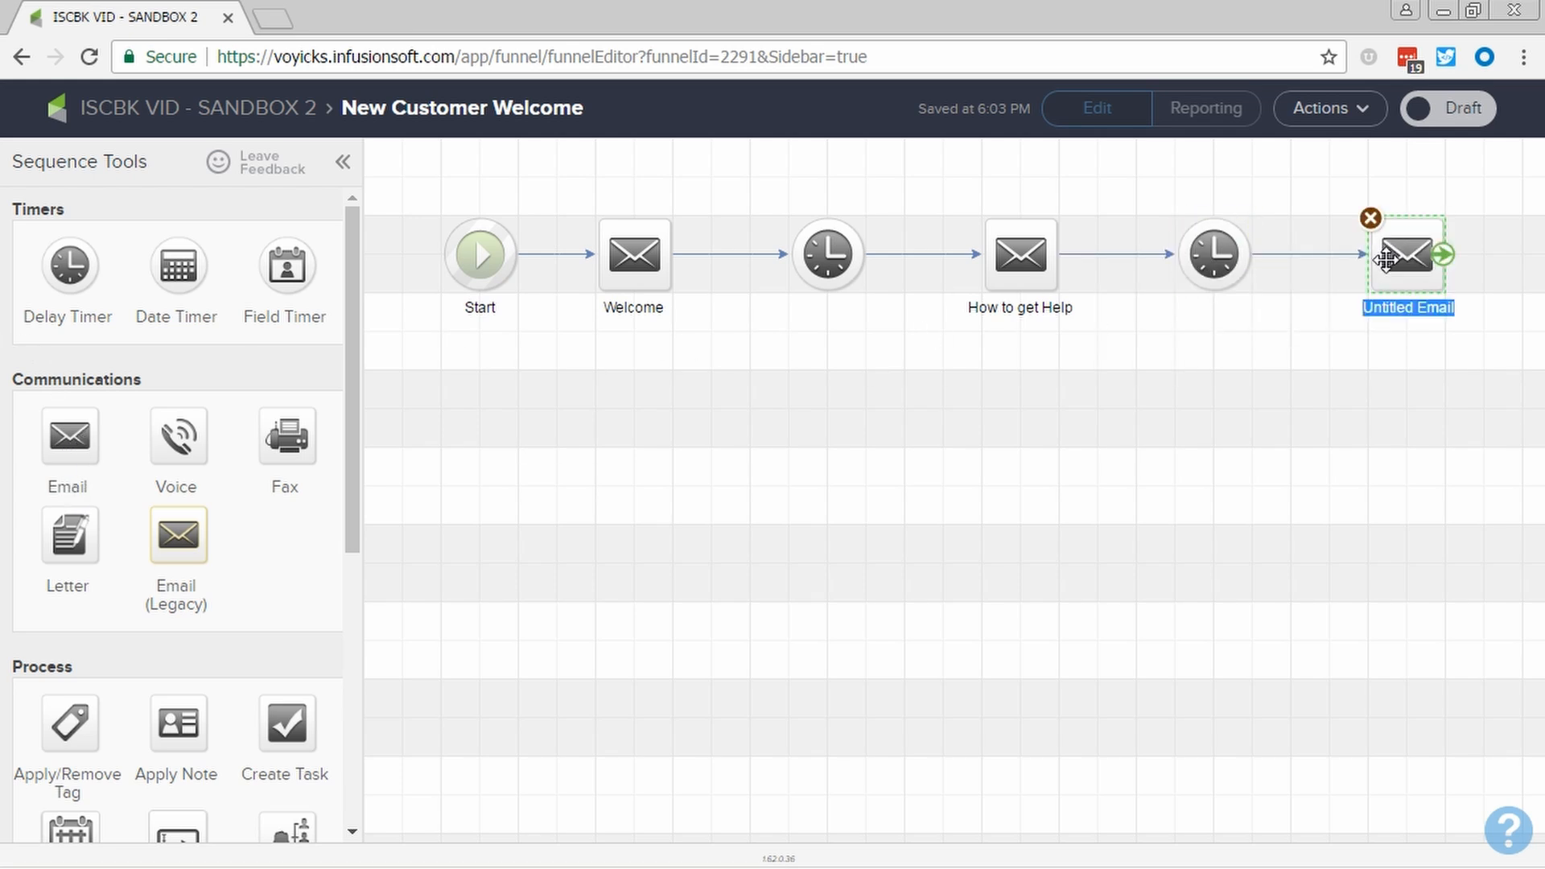
type("A")
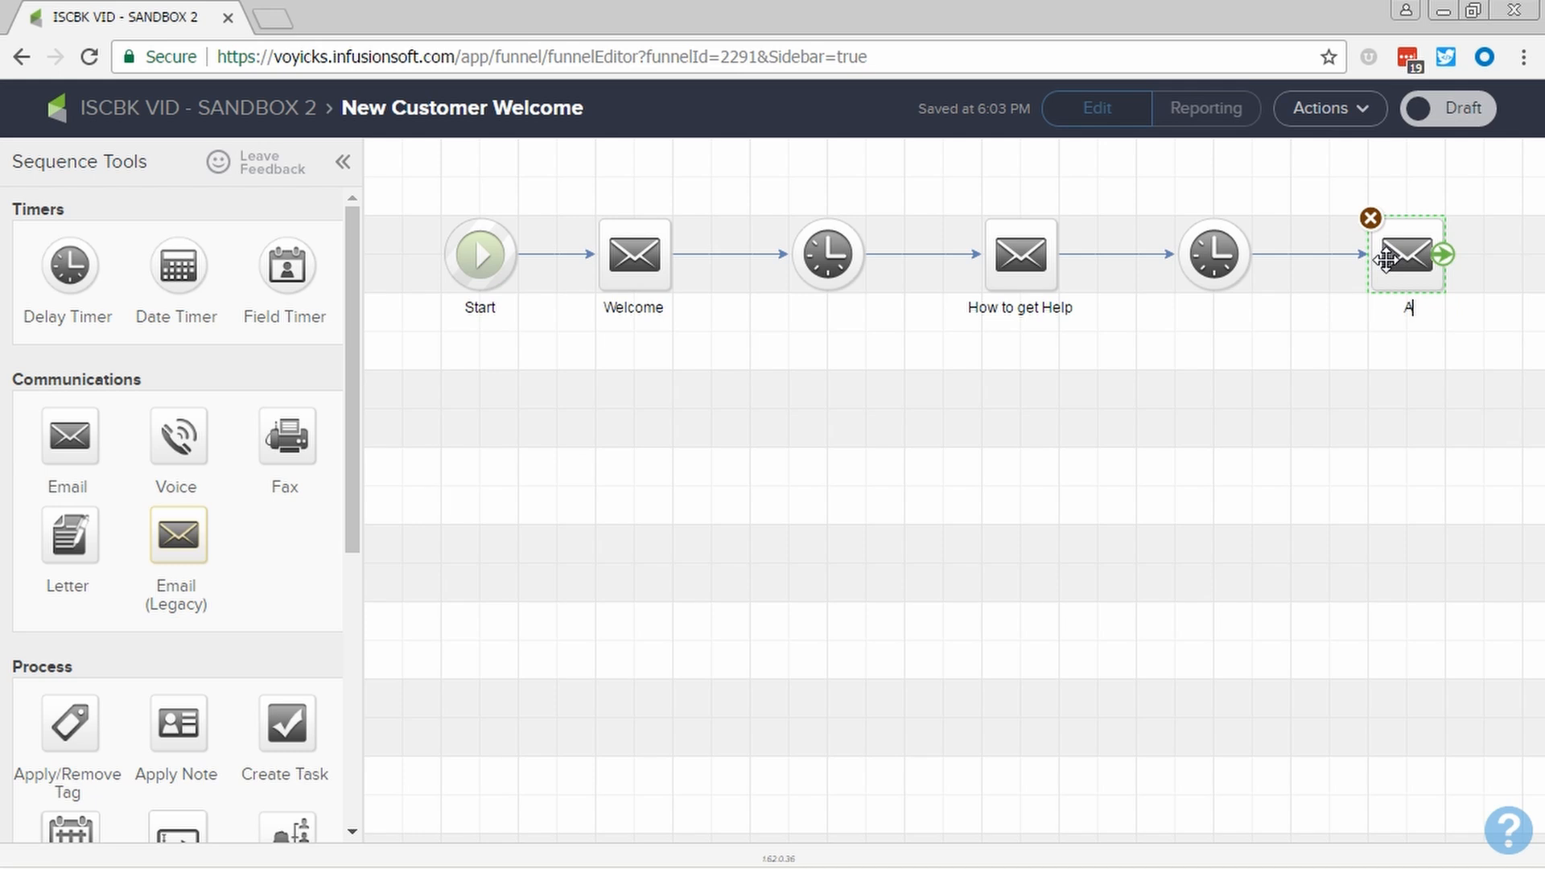
type("re You on Facebook?")
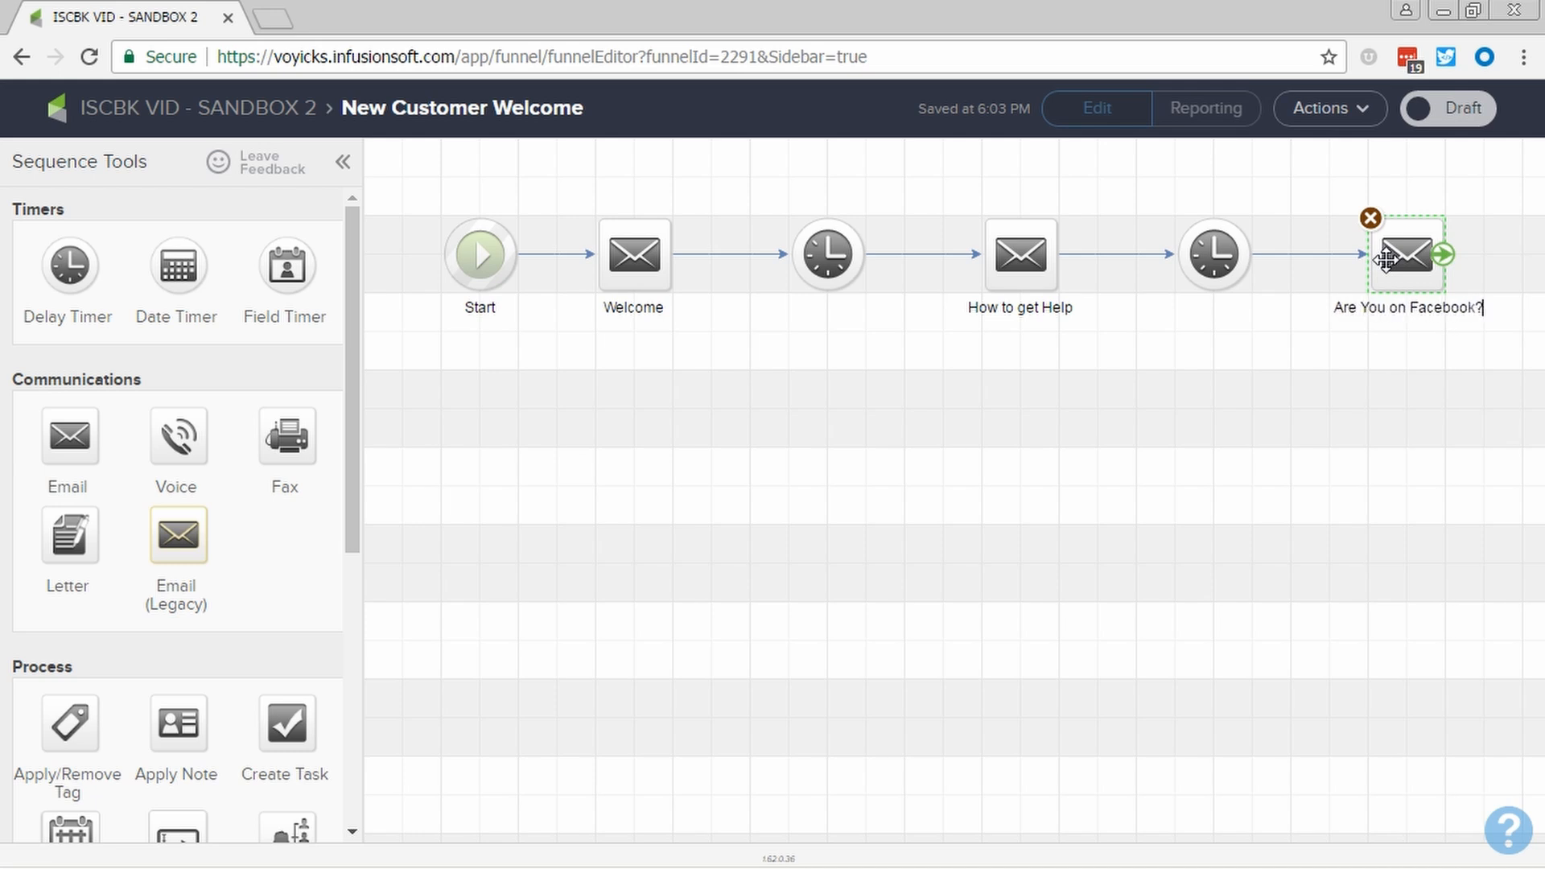
left_click(1342, 430)
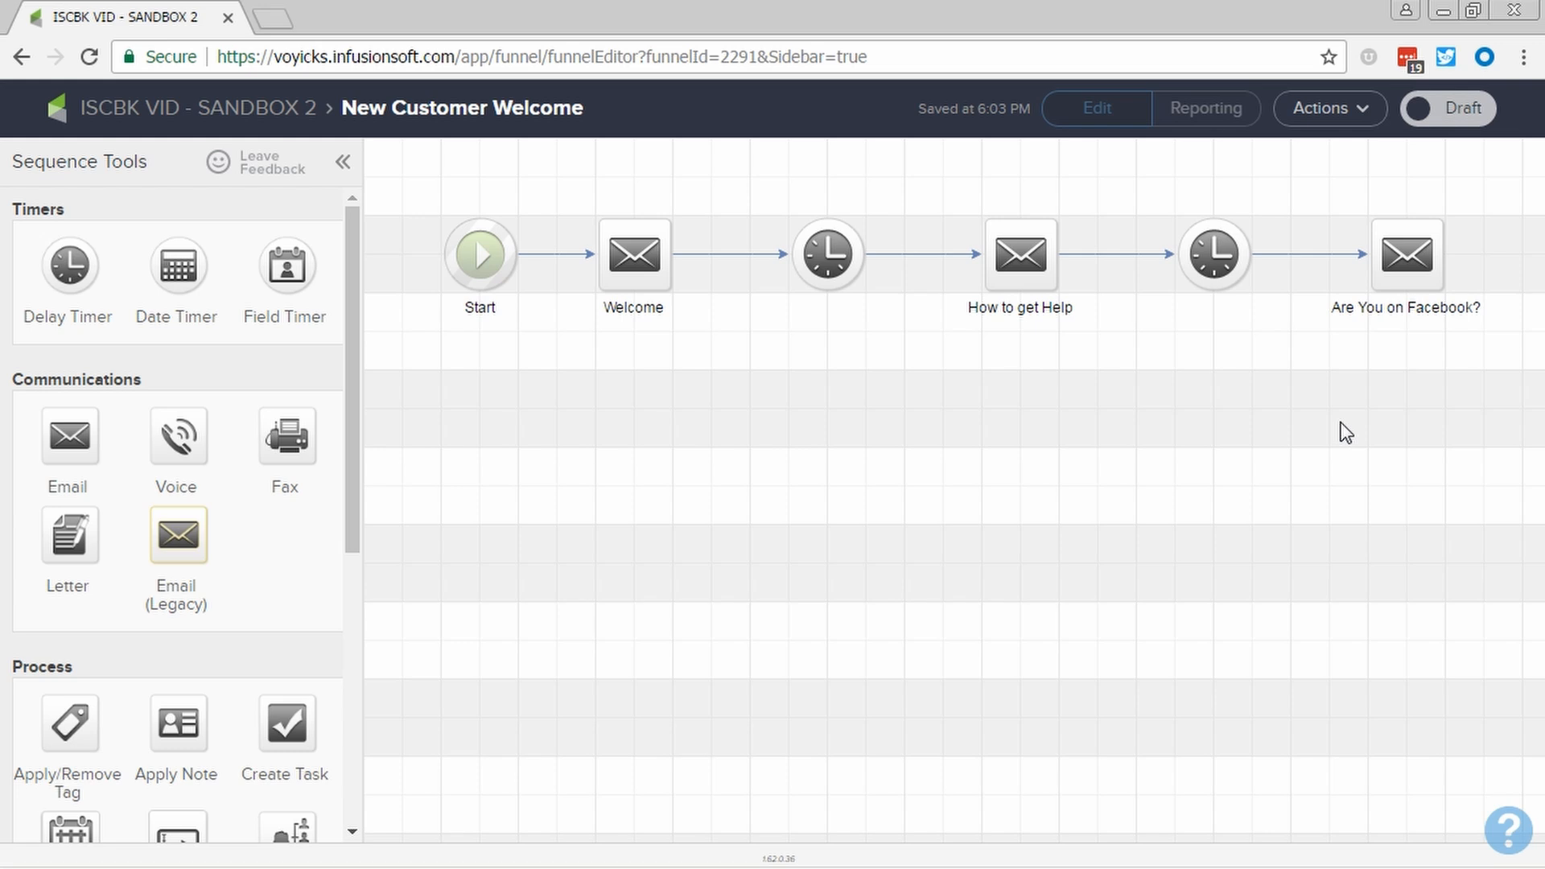
- Open the Welcome email, review its thank-you message, and mark it Ready before returning to the sequence
left_click(667, 277)
double_click(668, 277)
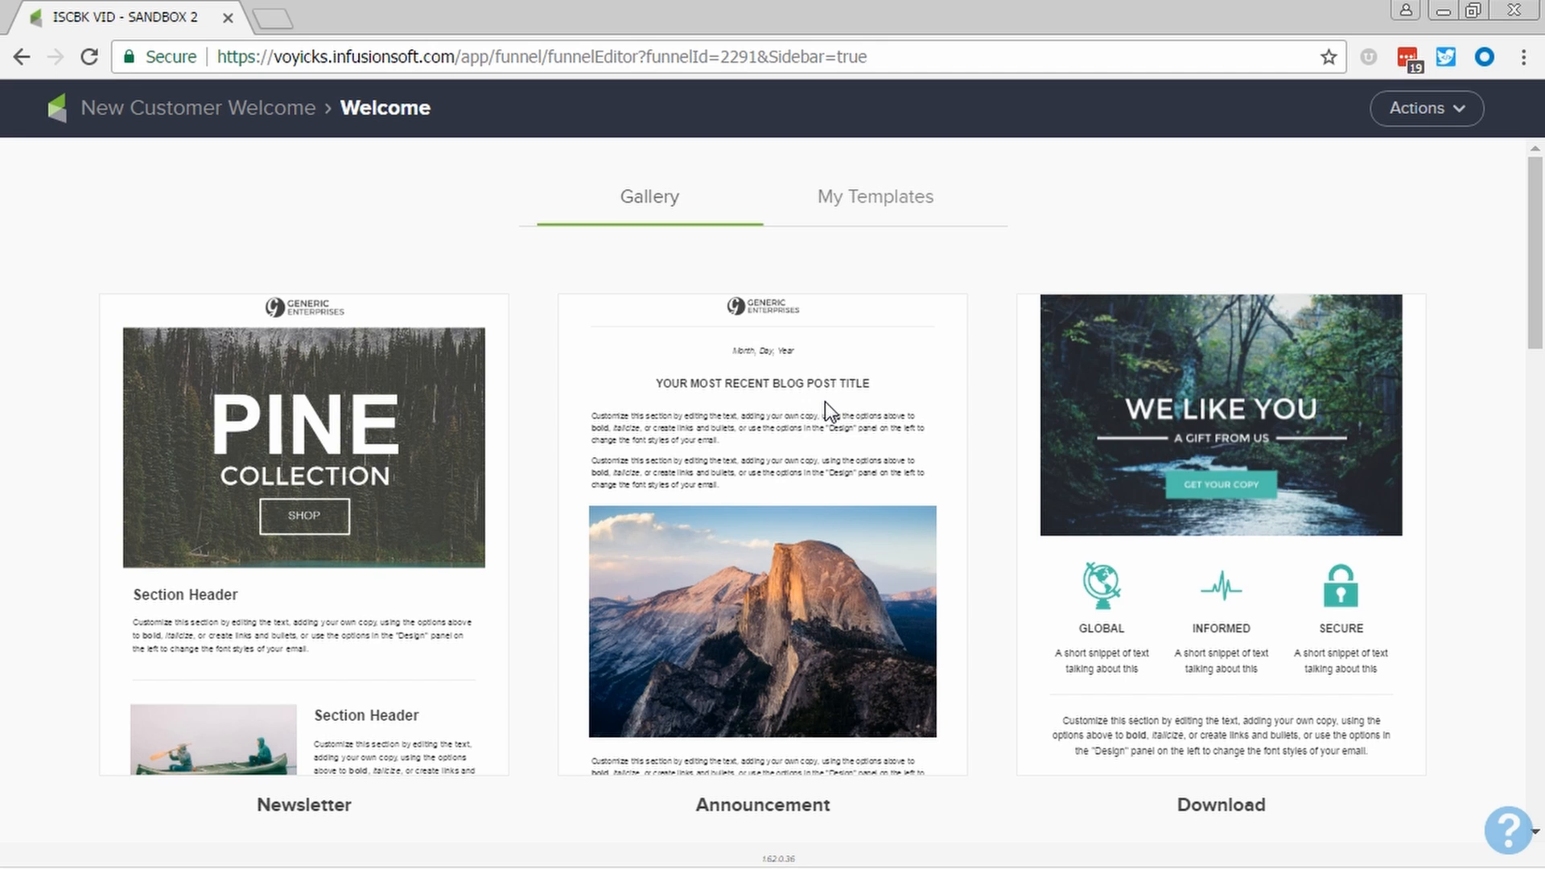
mouse_move(824, 402)
key("alt+Tab")
key("Tab")
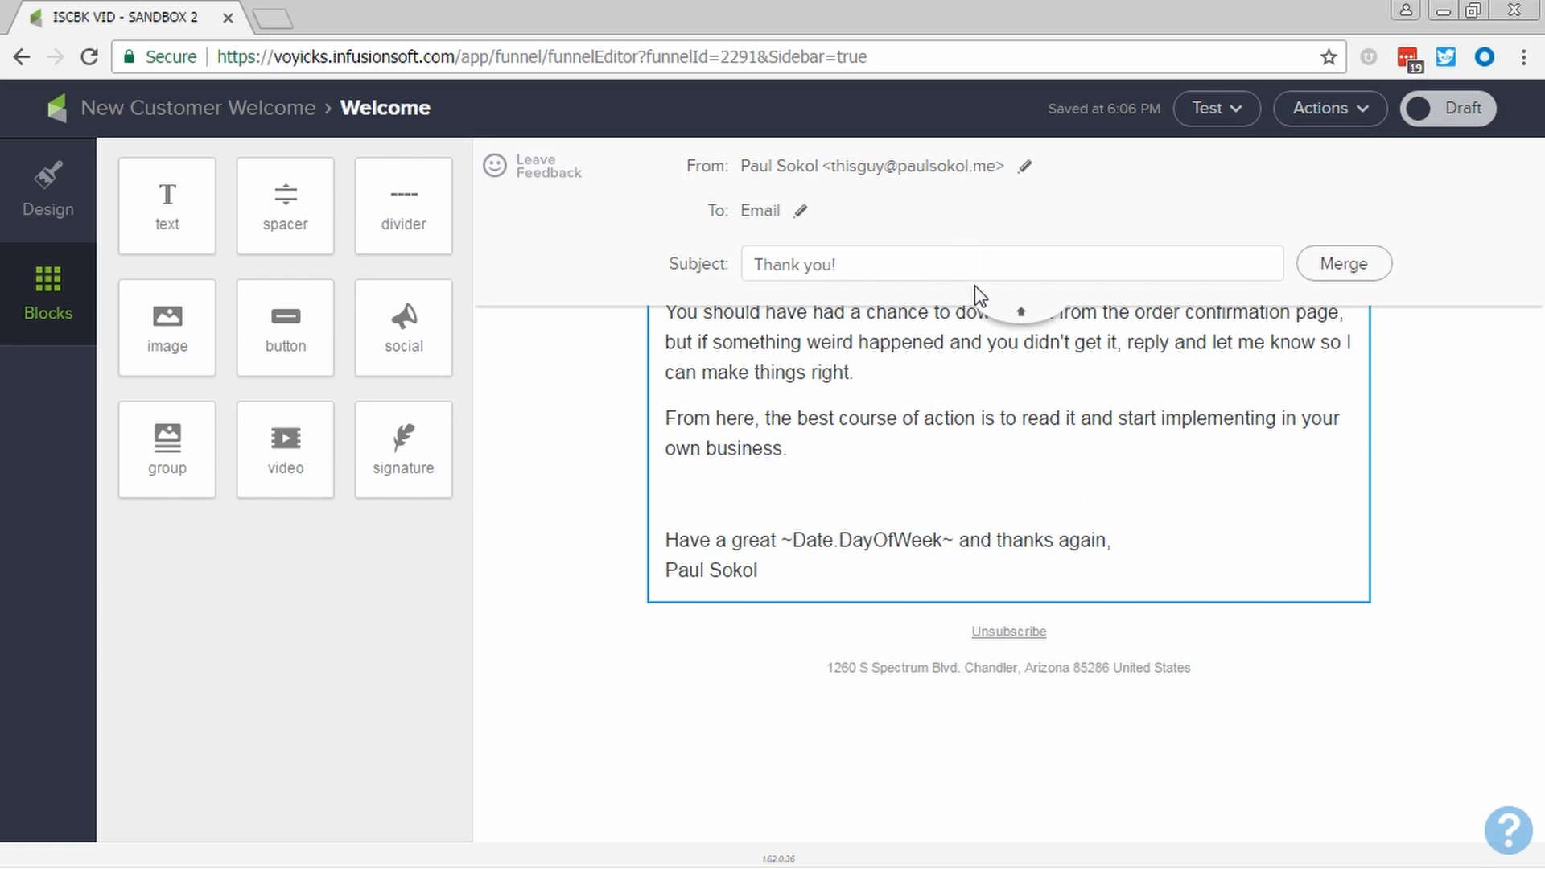
left_click(1020, 314)
left_click_drag(698, 266, 1273, 273)
left_click(1274, 274)
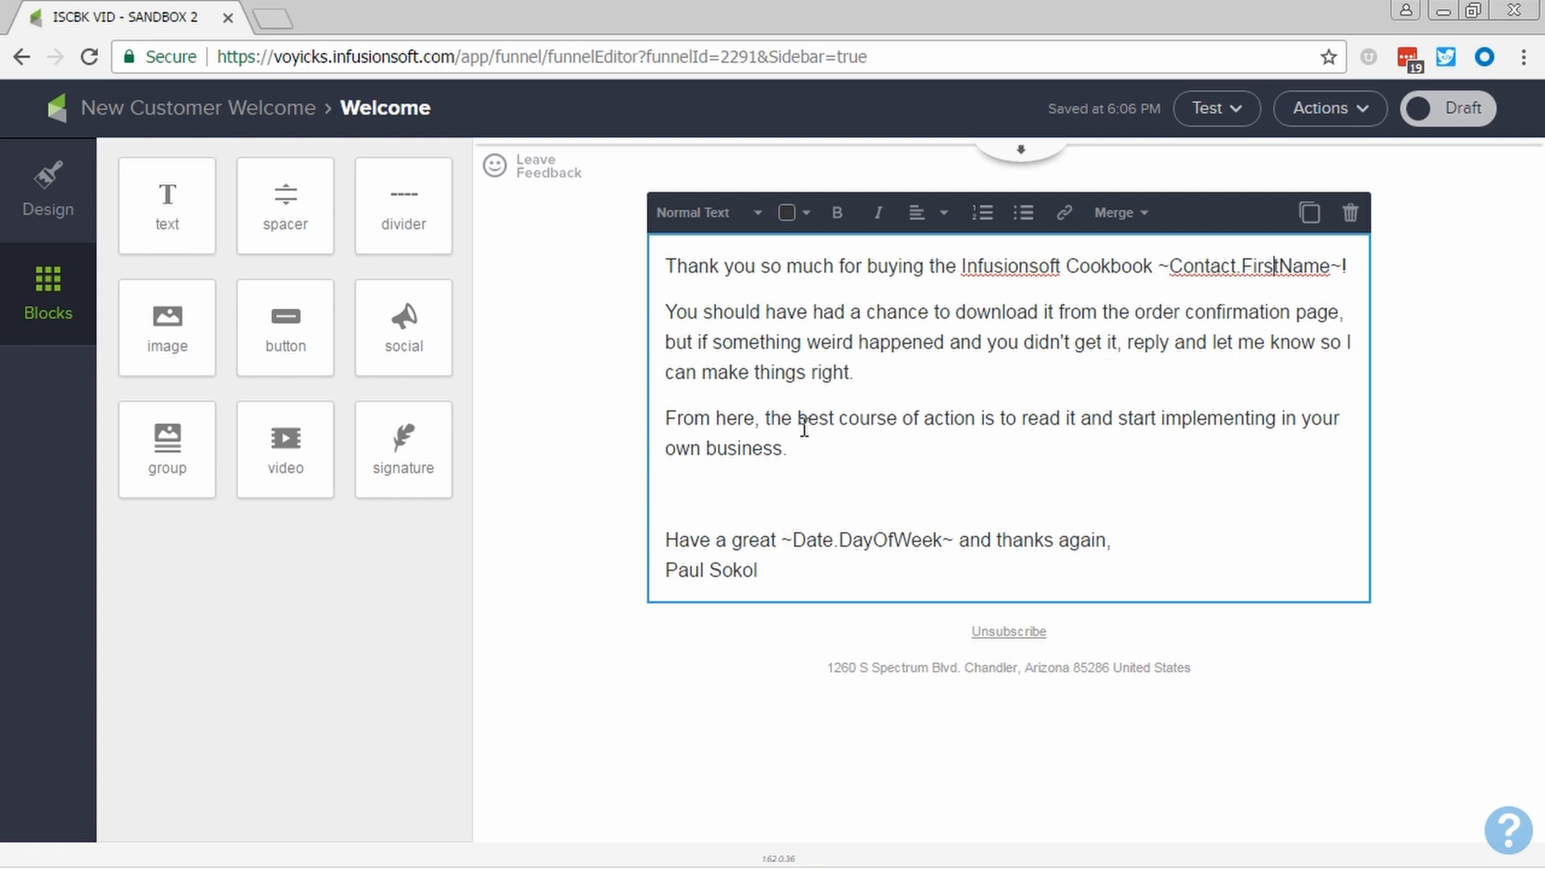
left_click_drag(812, 418, 817, 439)
left_click(817, 448)
left_click(1489, 113)
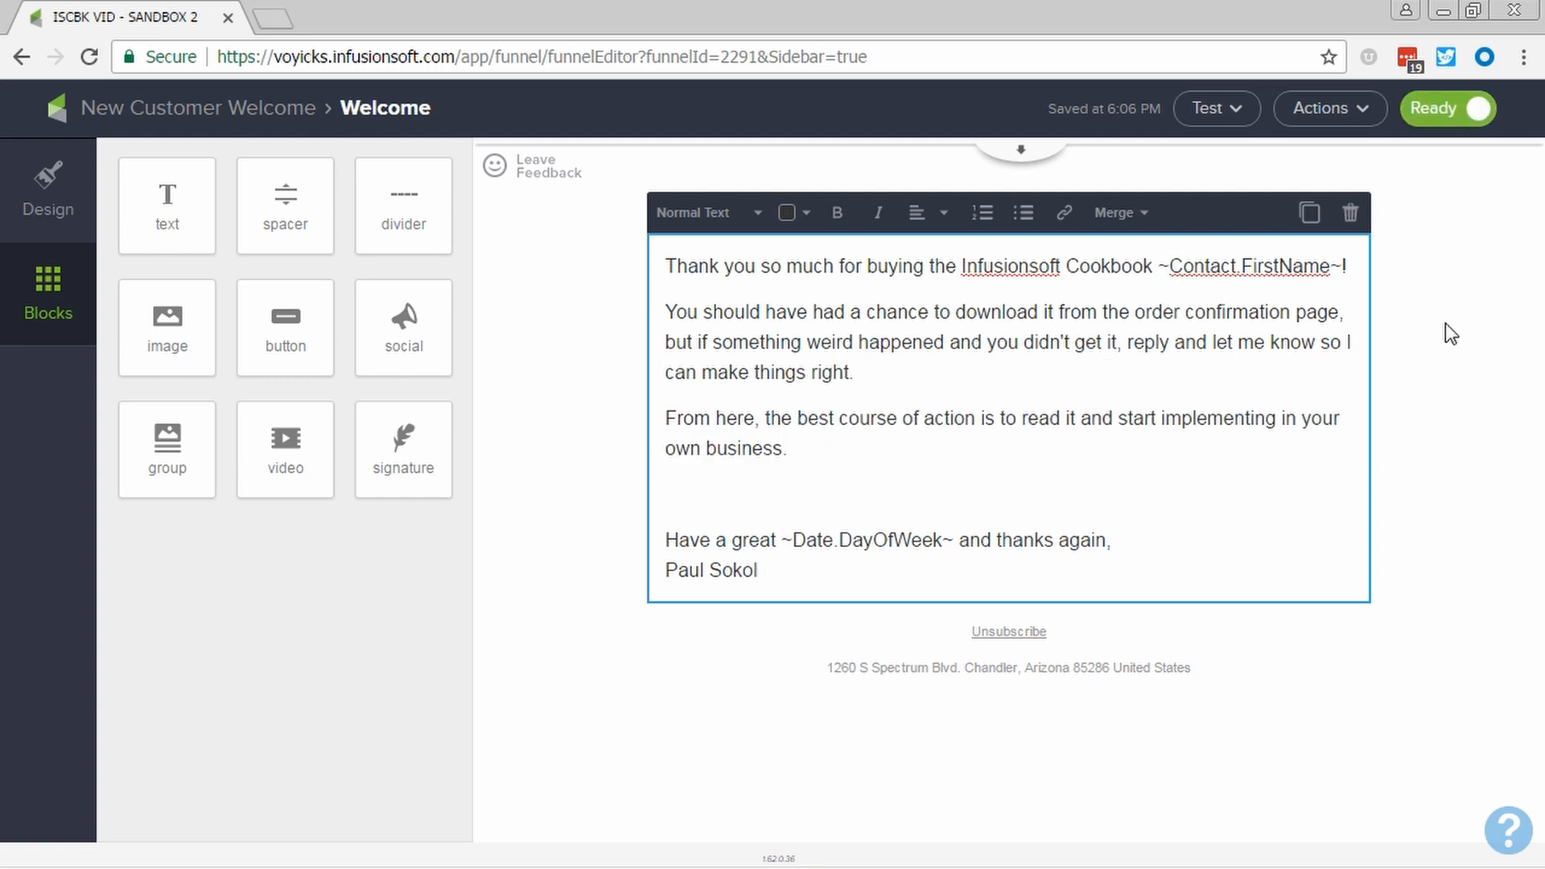
left_click(268, 101)
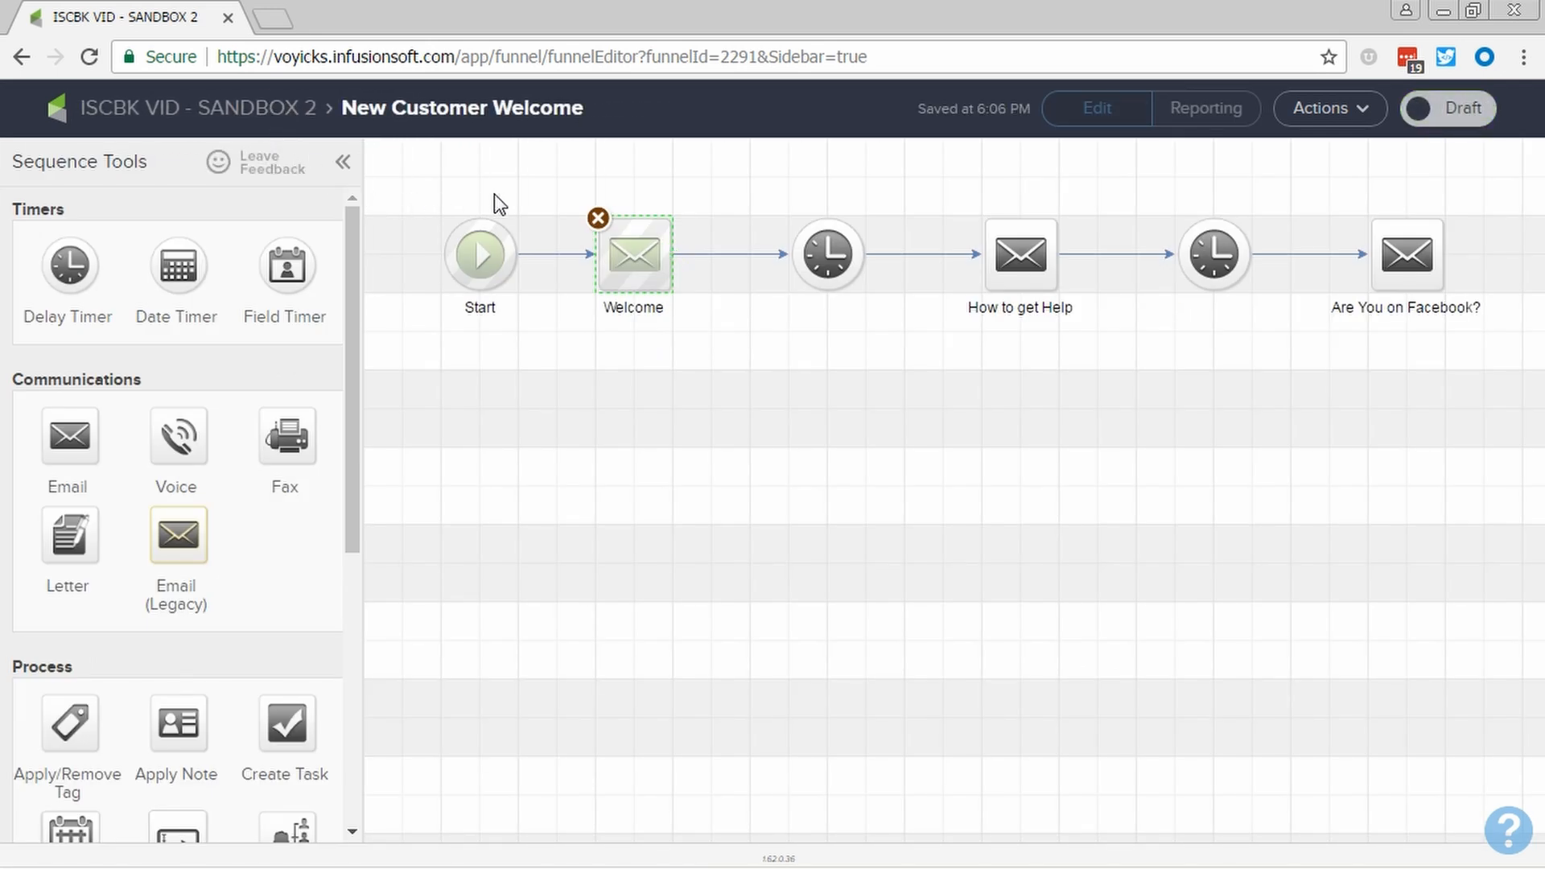
- Set the first delay timer to wait at least 7 days and run on any day in the contact's time zone
left_click(823, 255)
double_click(822, 255)
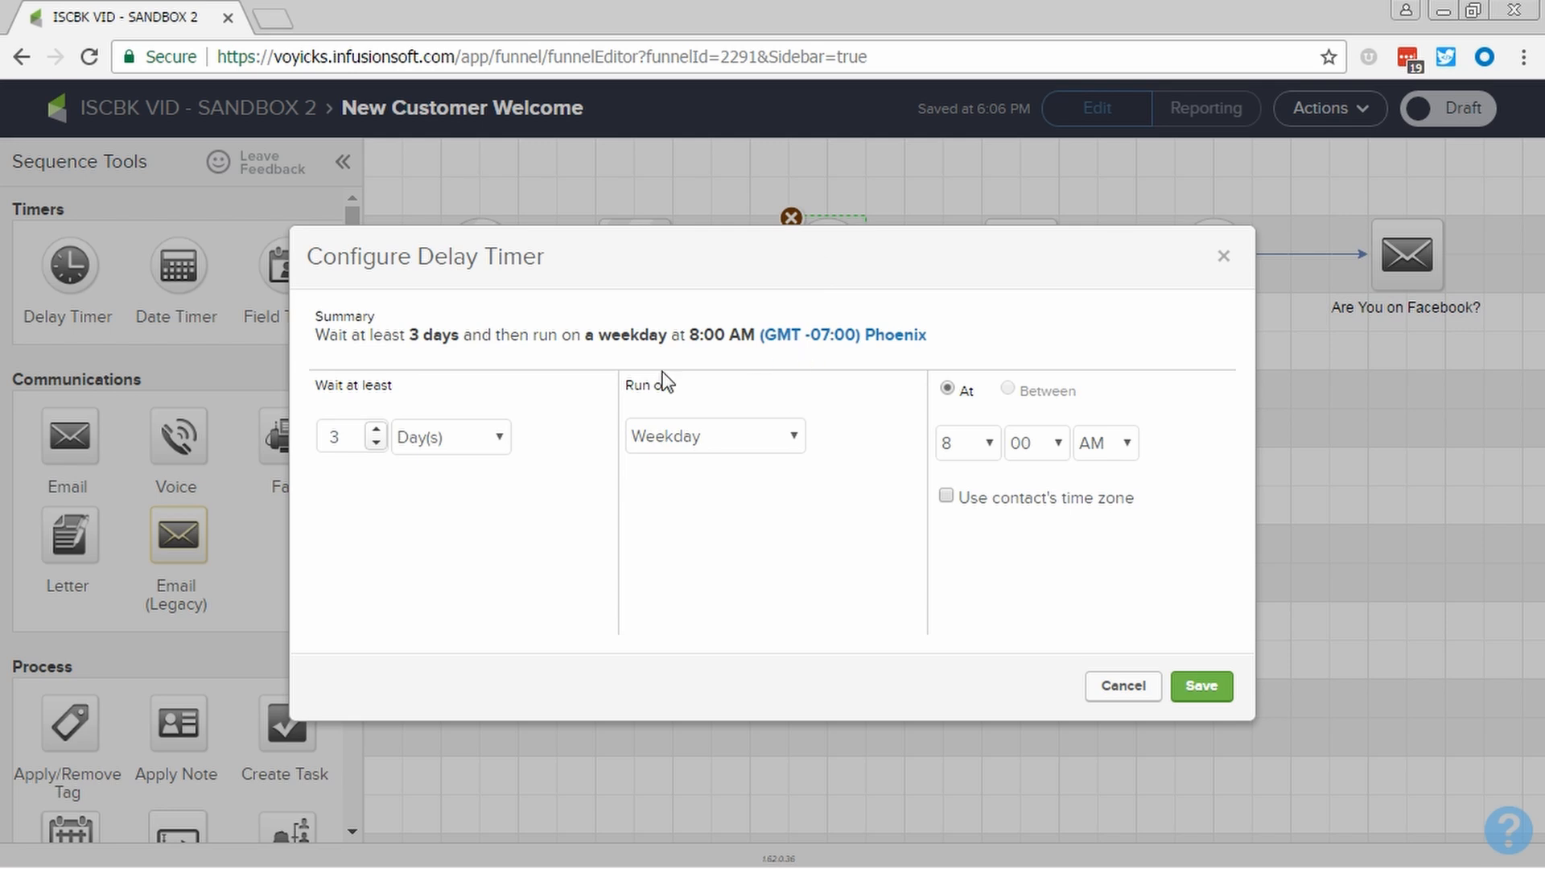
left_click_drag(359, 438, 326, 437)
type("7")
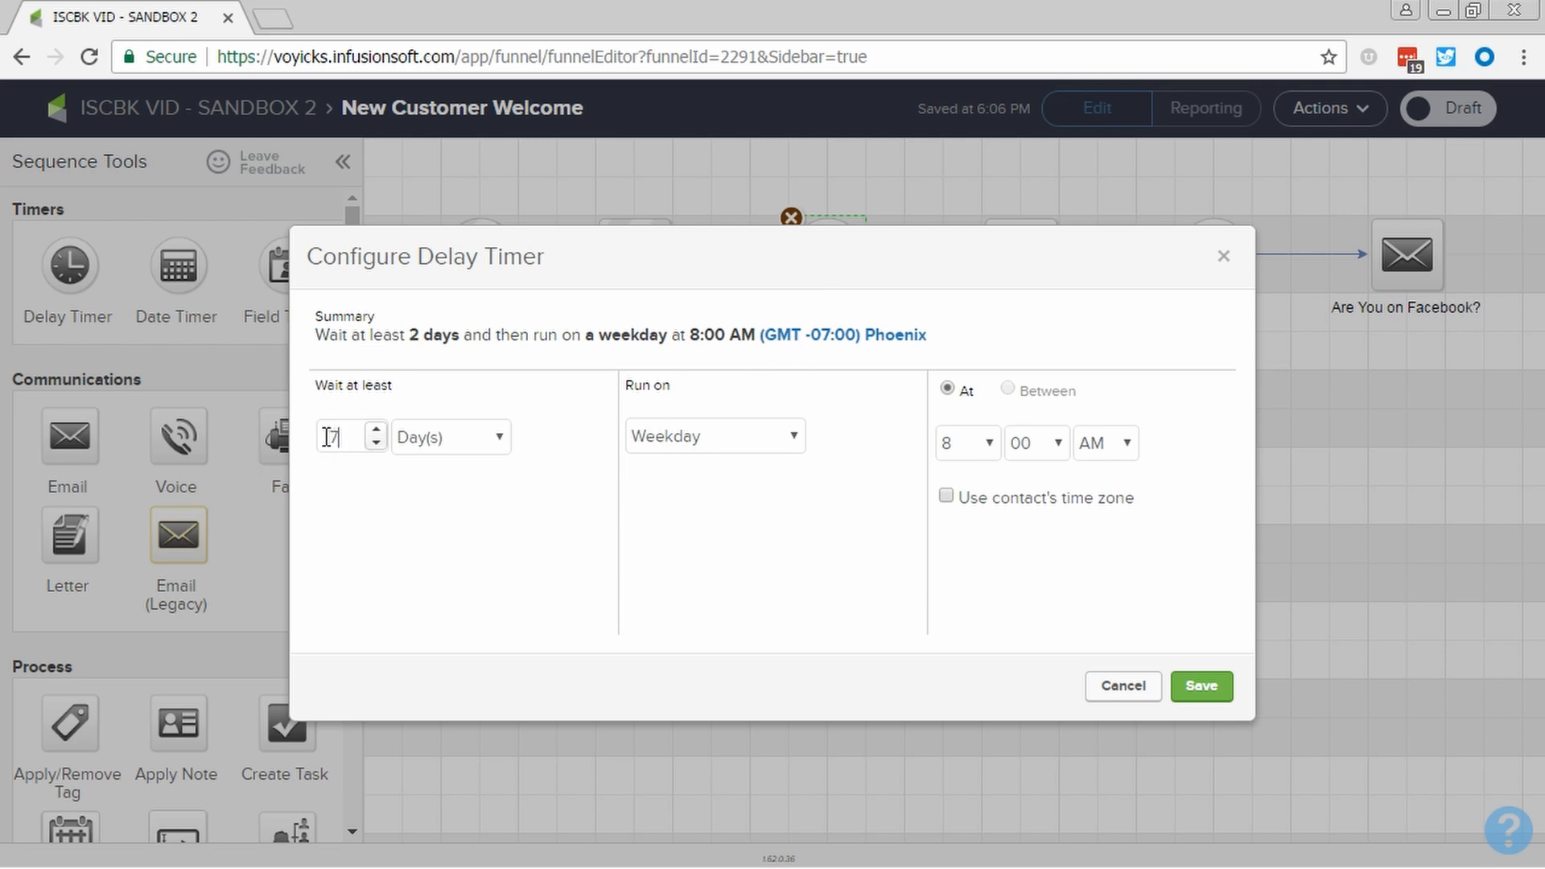
left_click(689, 438)
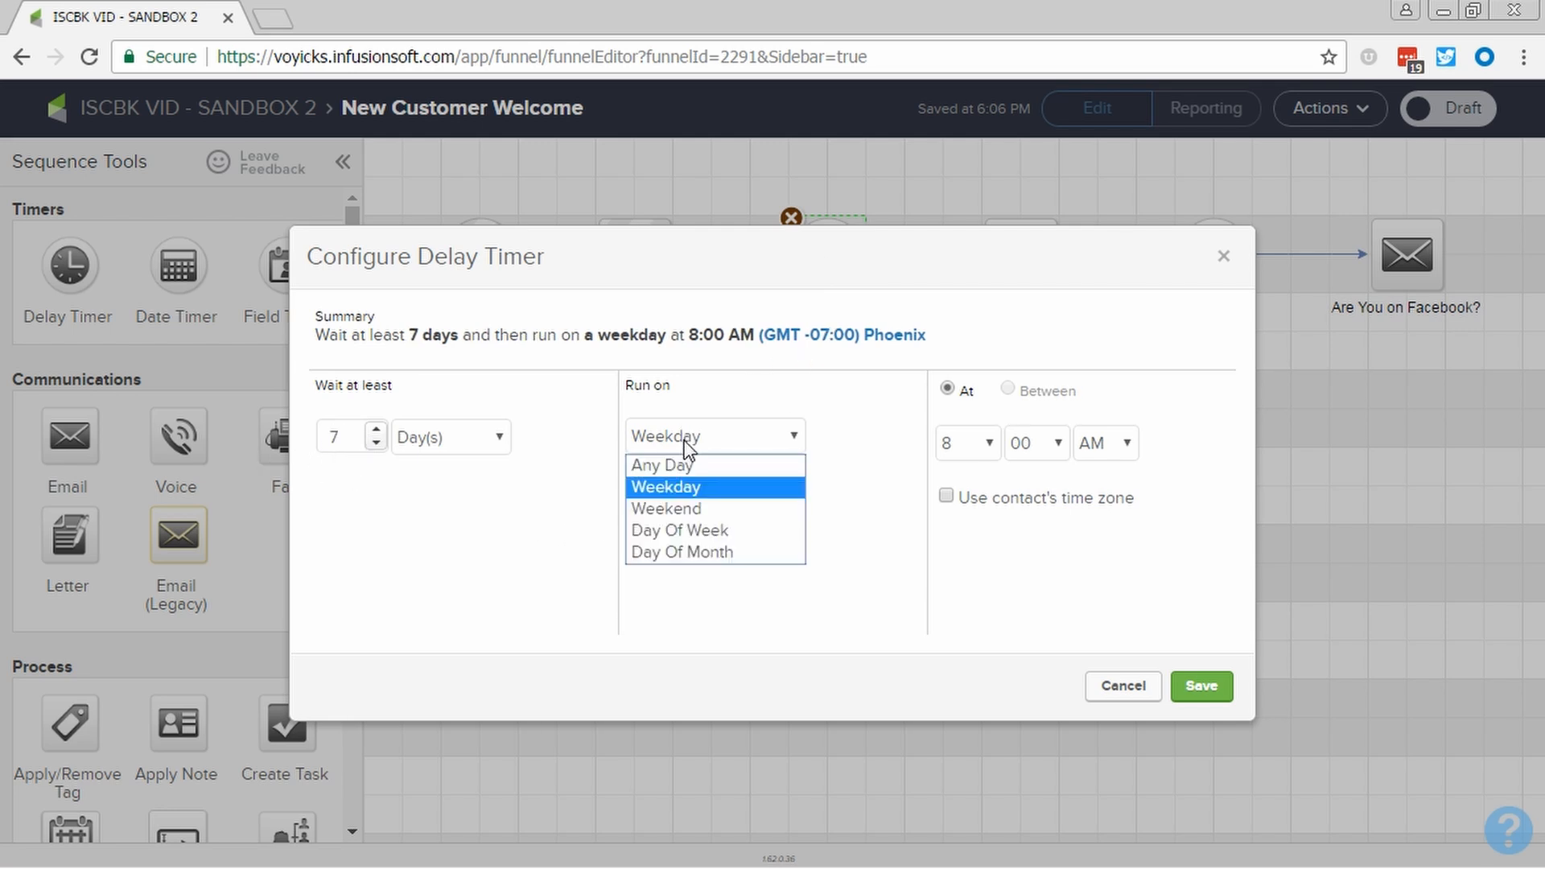
left_click(696, 460)
left_click(948, 499)
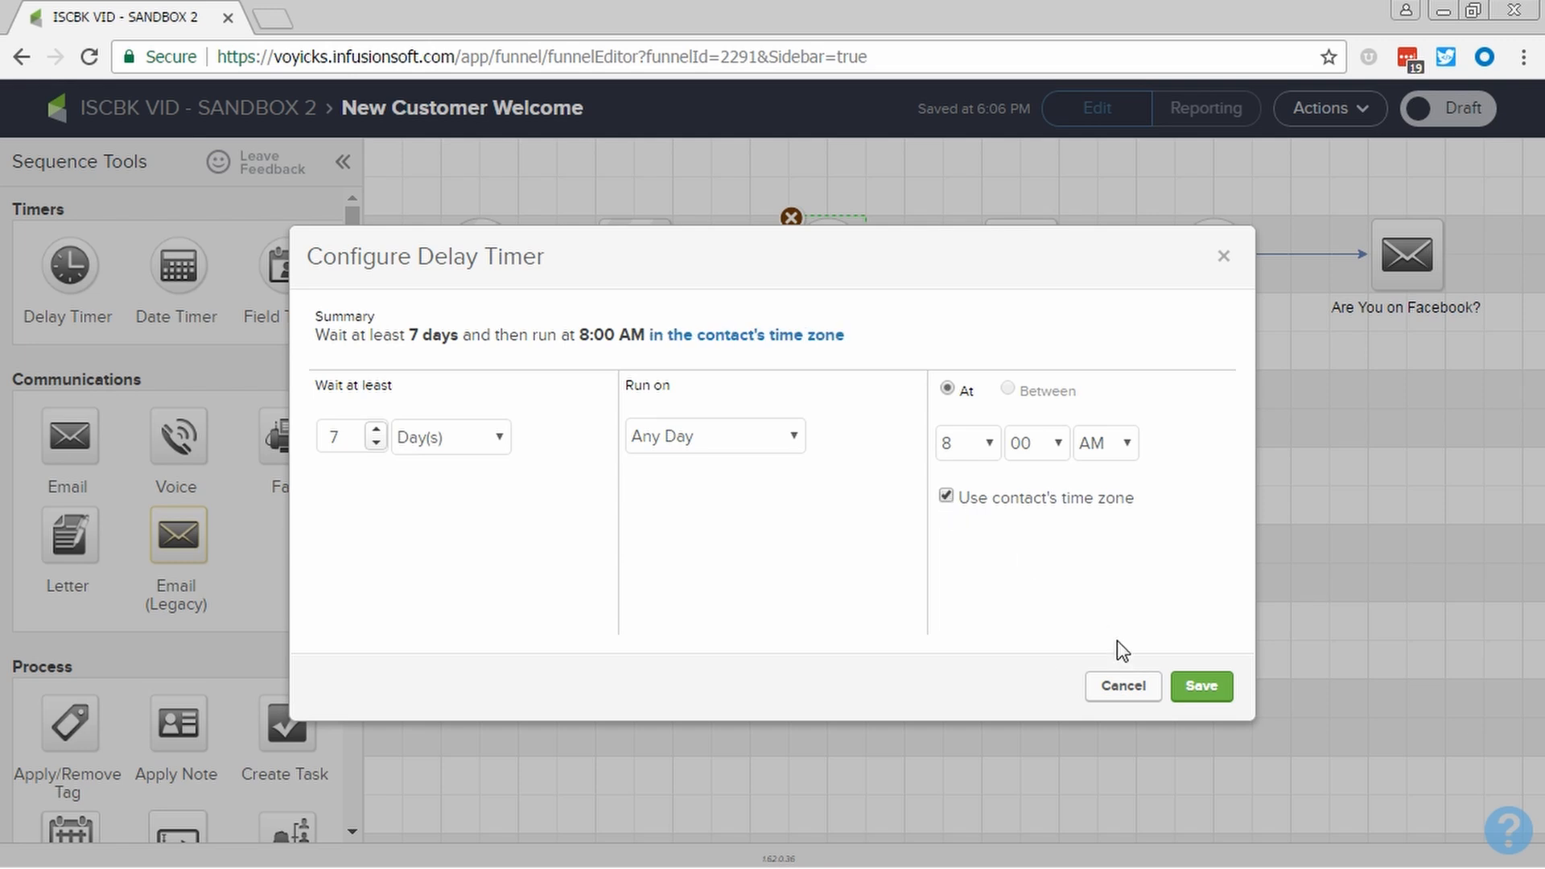
left_click(1196, 690)
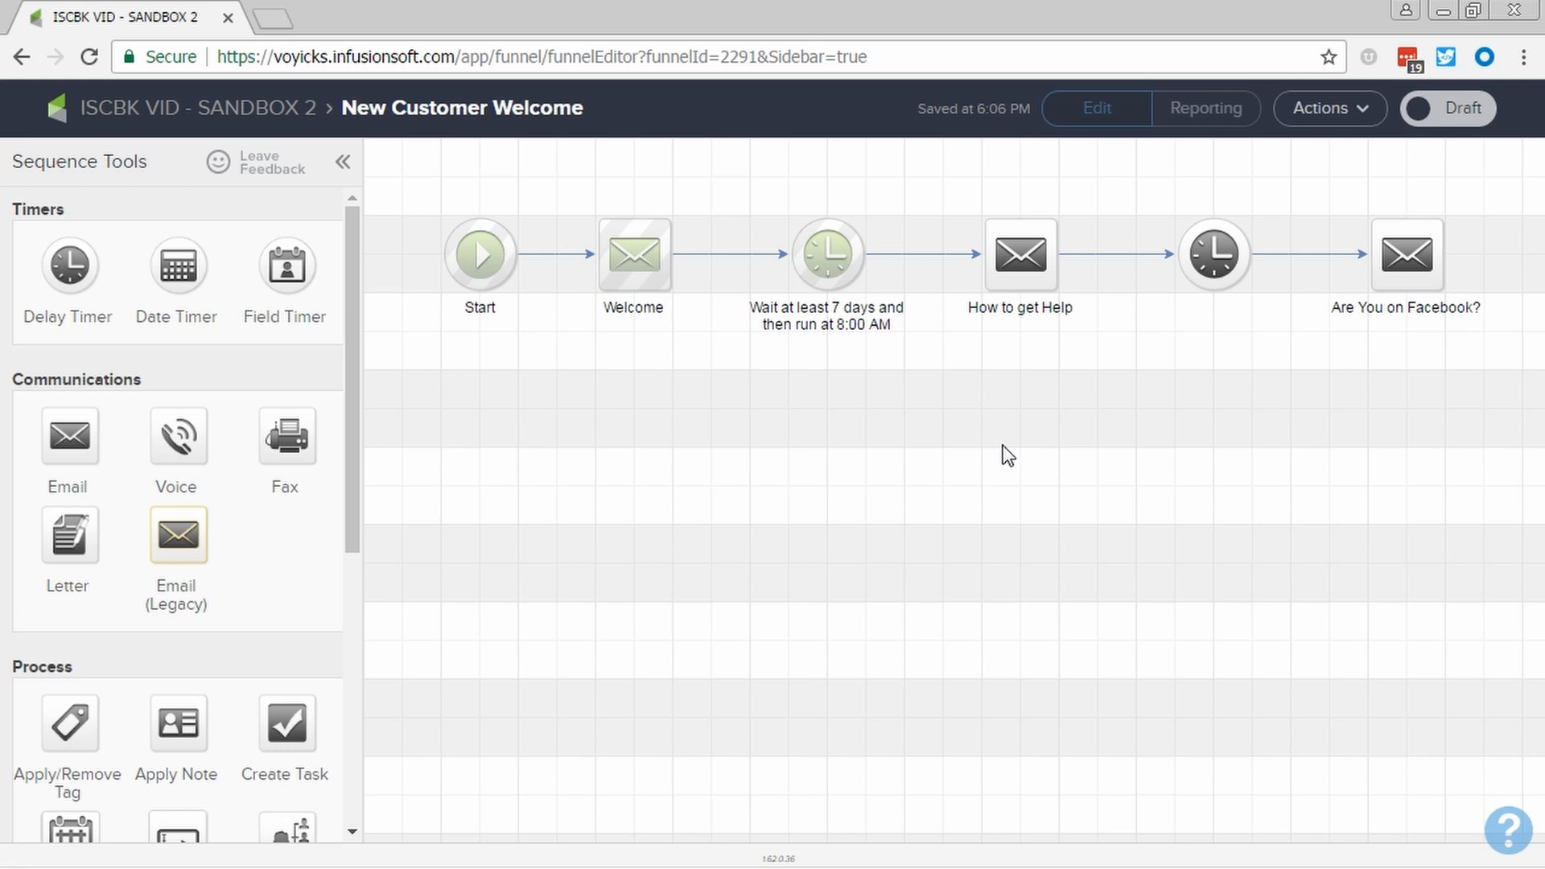
- Open the How to get Help email, review its message, and mark it Ready before returning to the sequence
double_click(1032, 273)
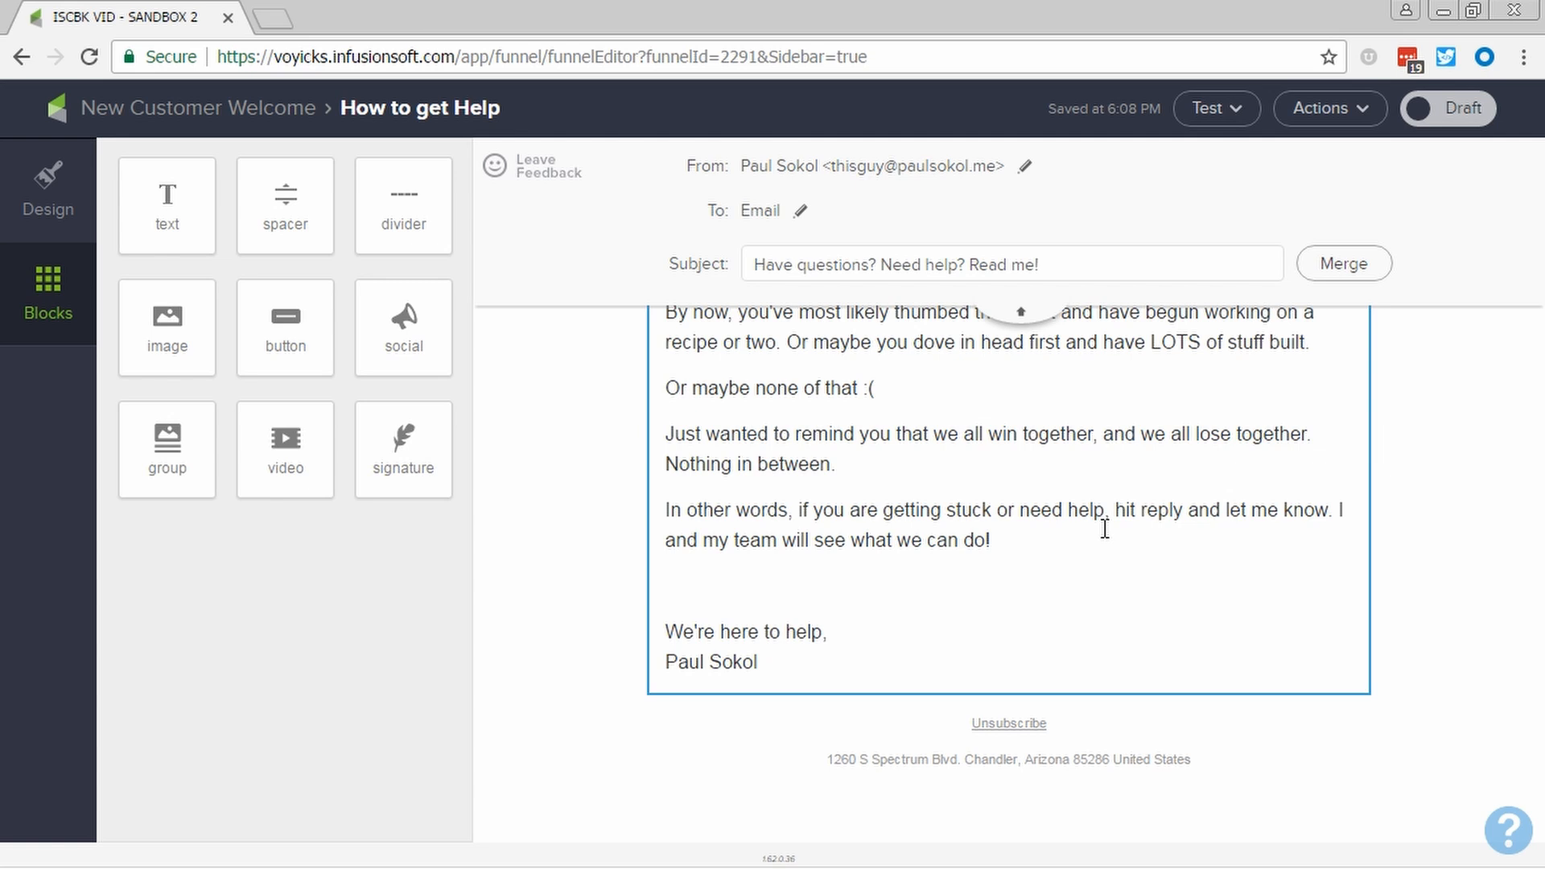
left_click(1024, 312)
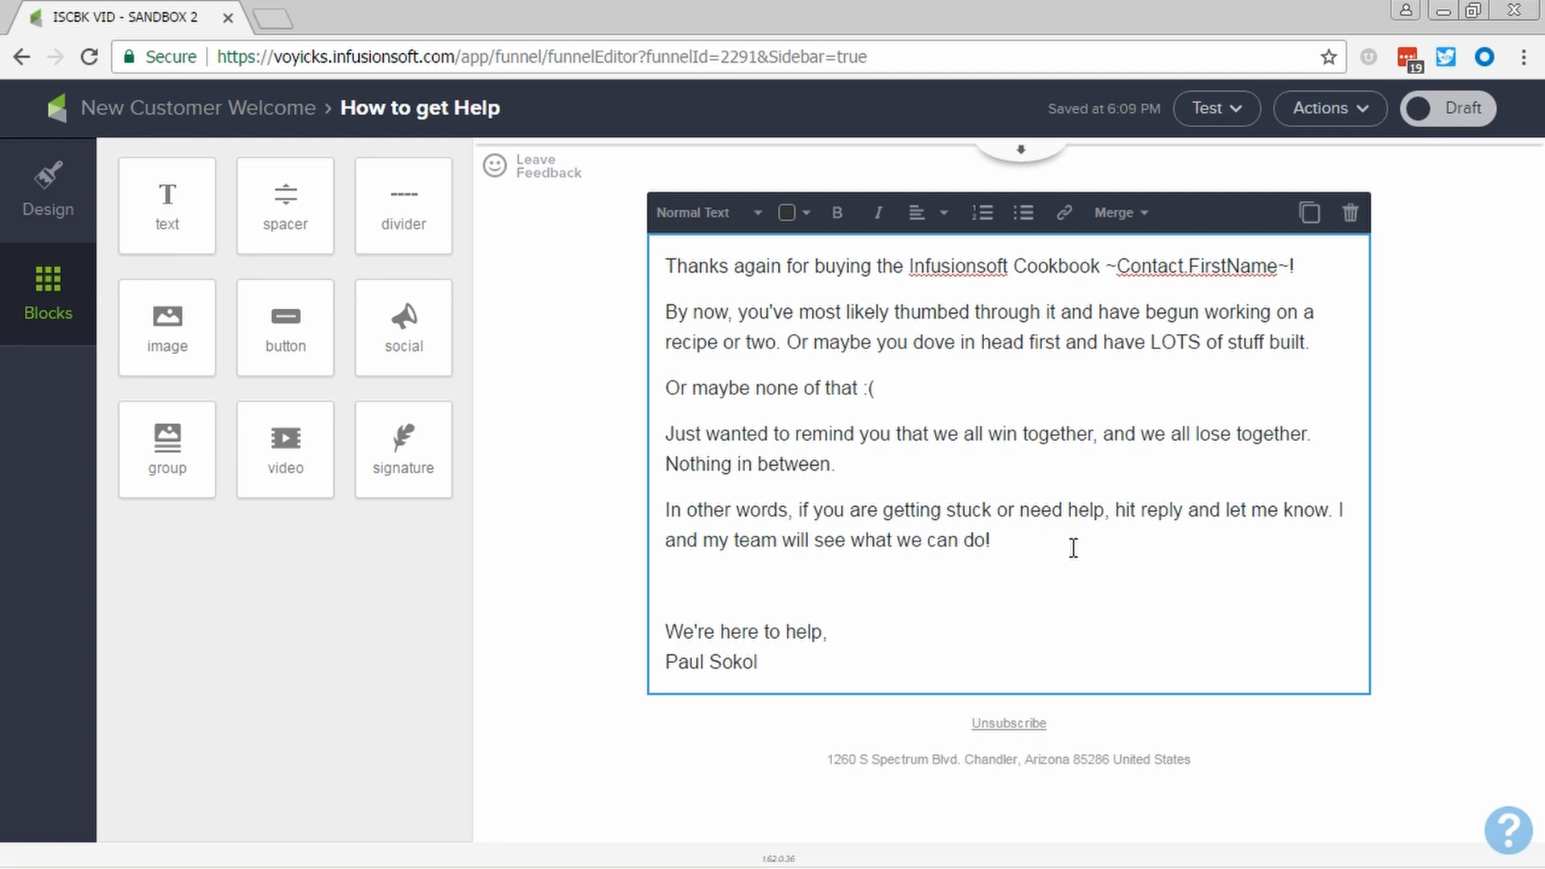
left_click(1476, 119)
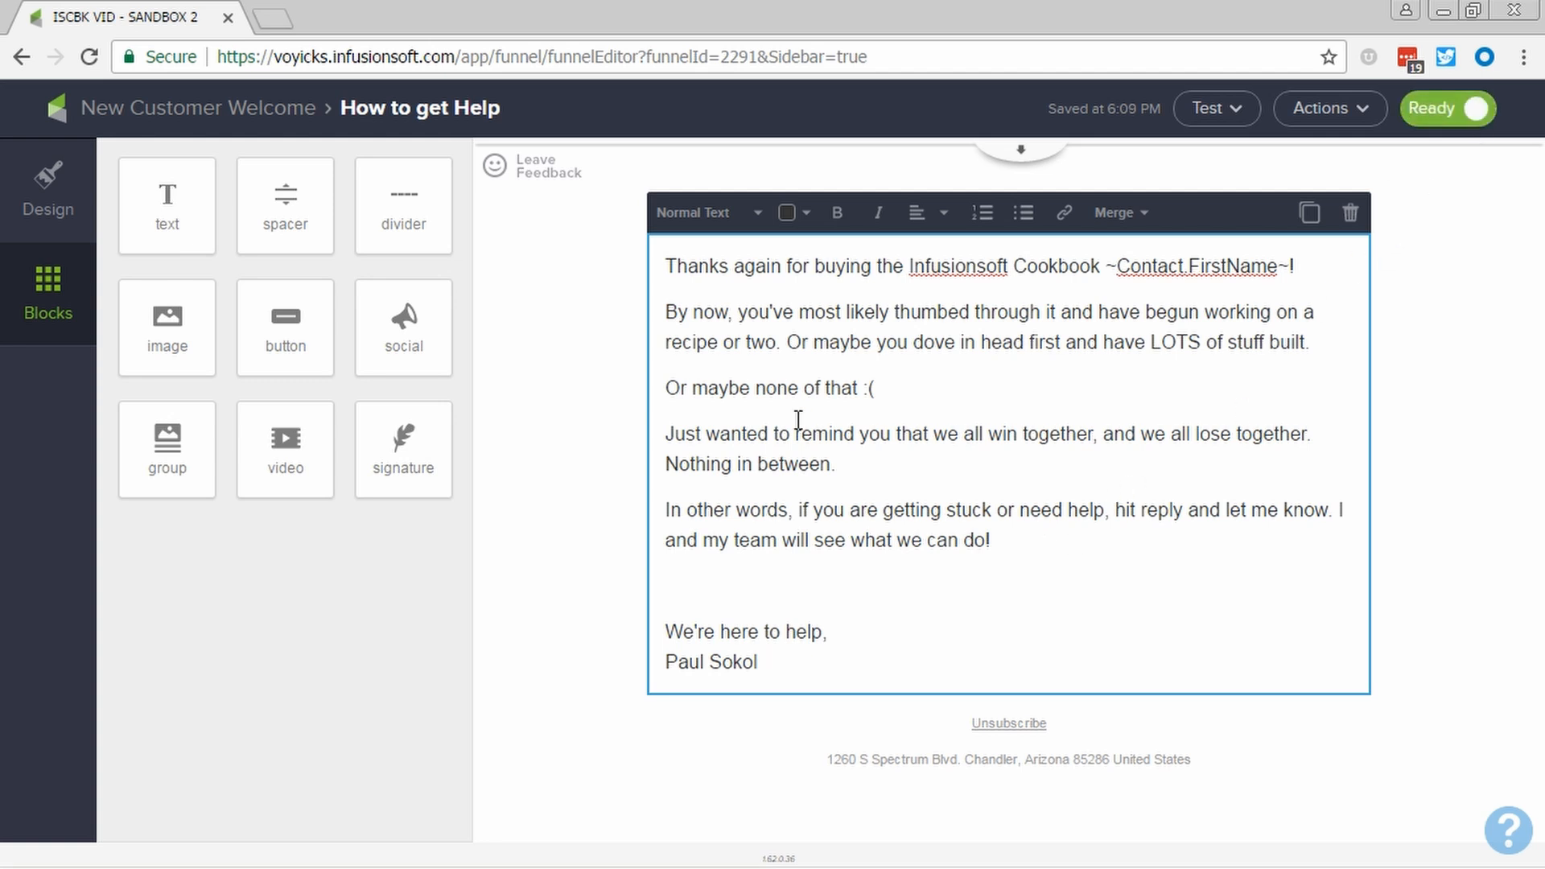
left_click(285, 123)
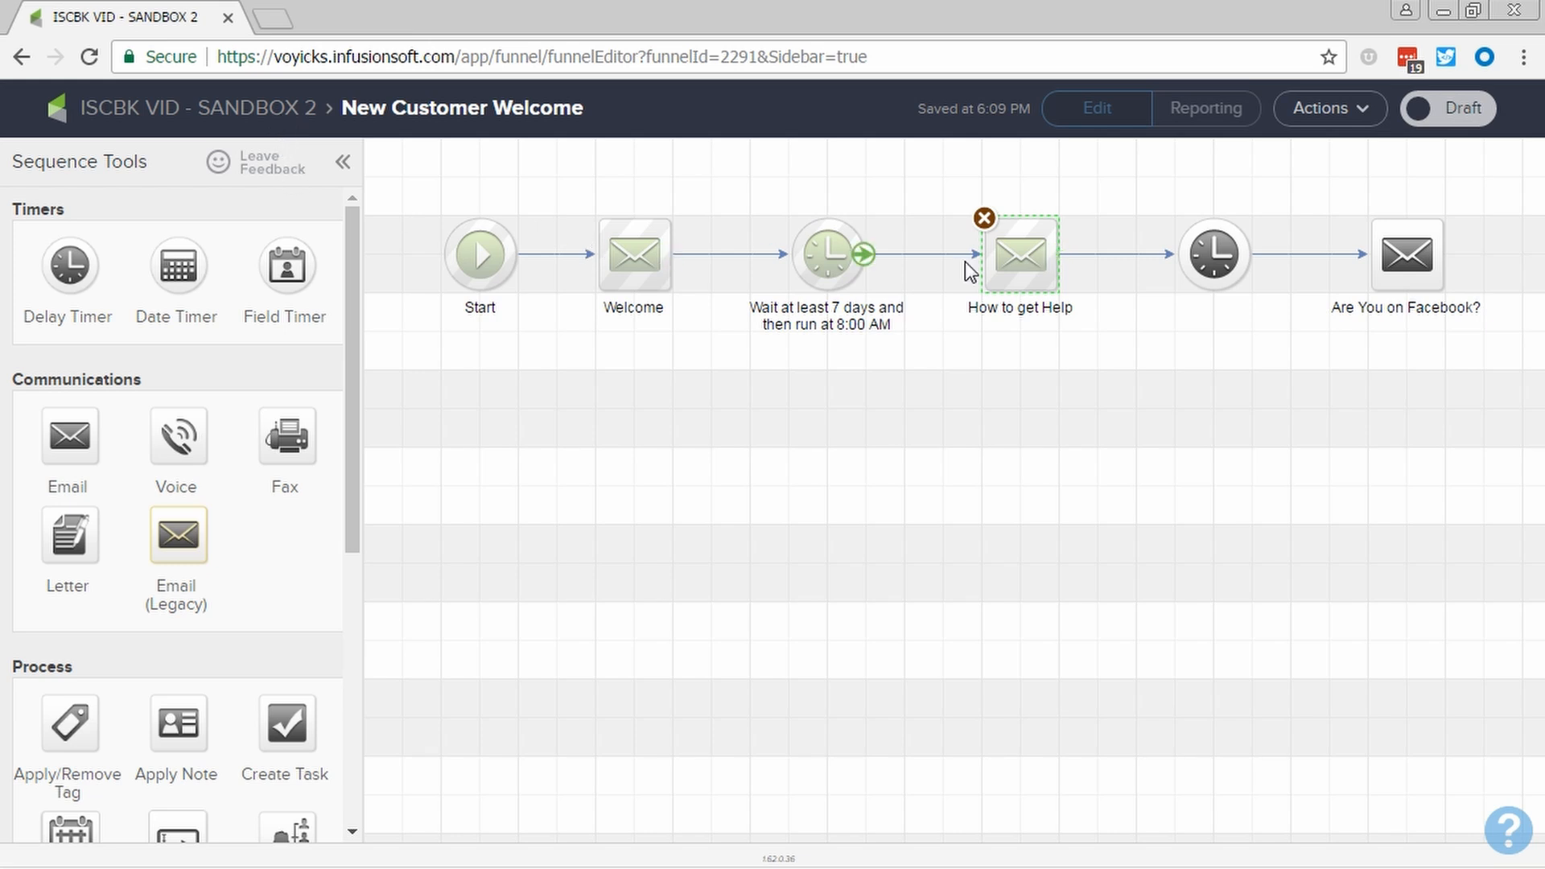
- Set the second delay timer to wait at least 23 days and run on any day at 8:00 AM in the contact's time zone
left_click(1230, 266)
double_click(1229, 265)
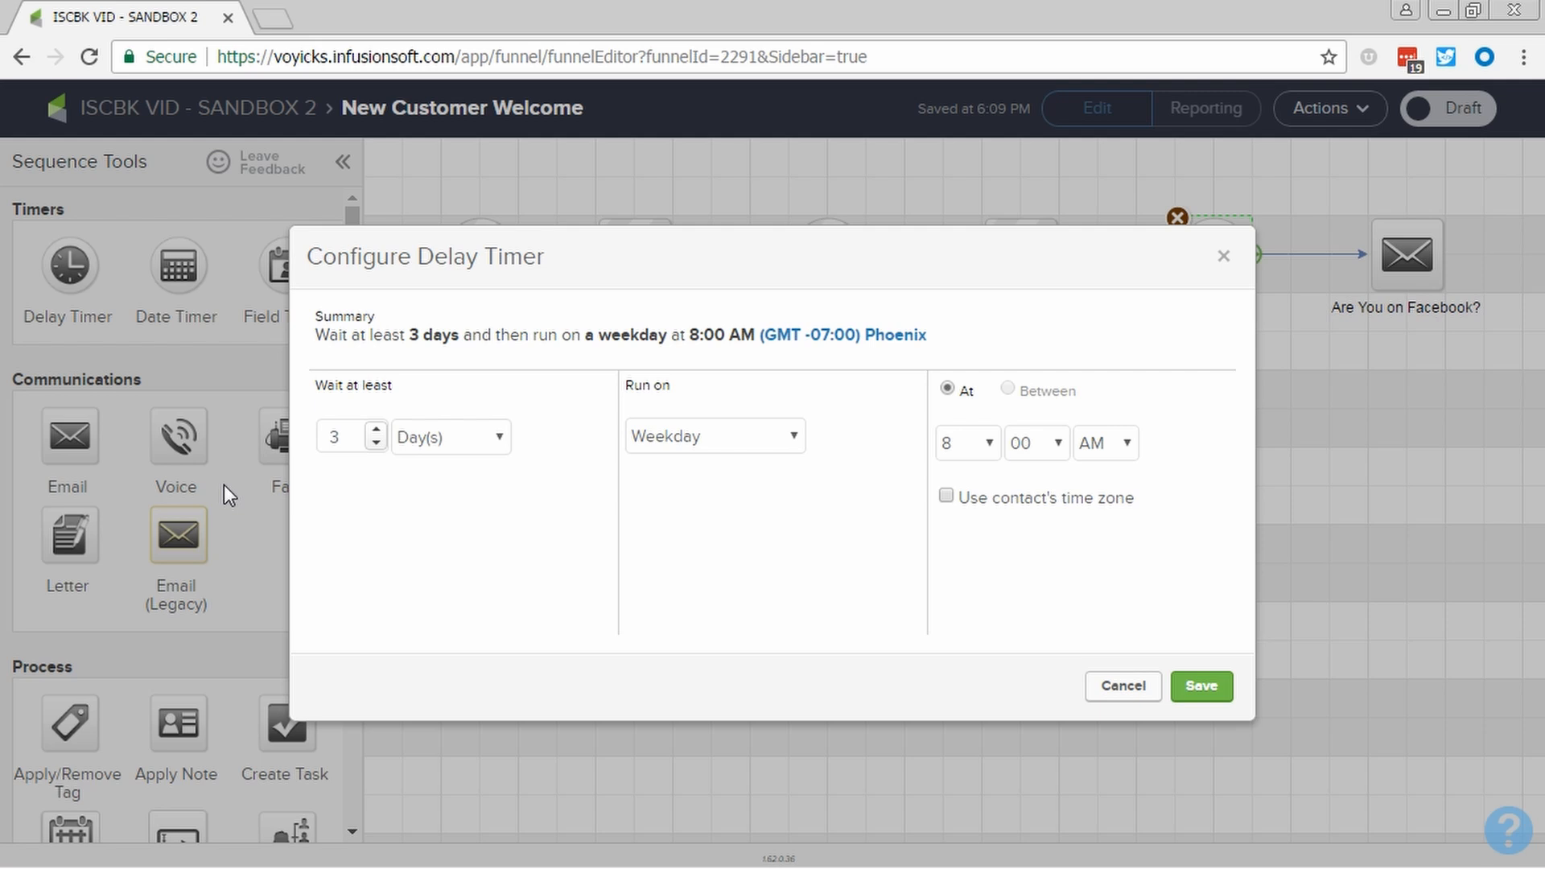
left_click(327, 447)
type("2")
left_click(662, 441)
left_click(716, 462)
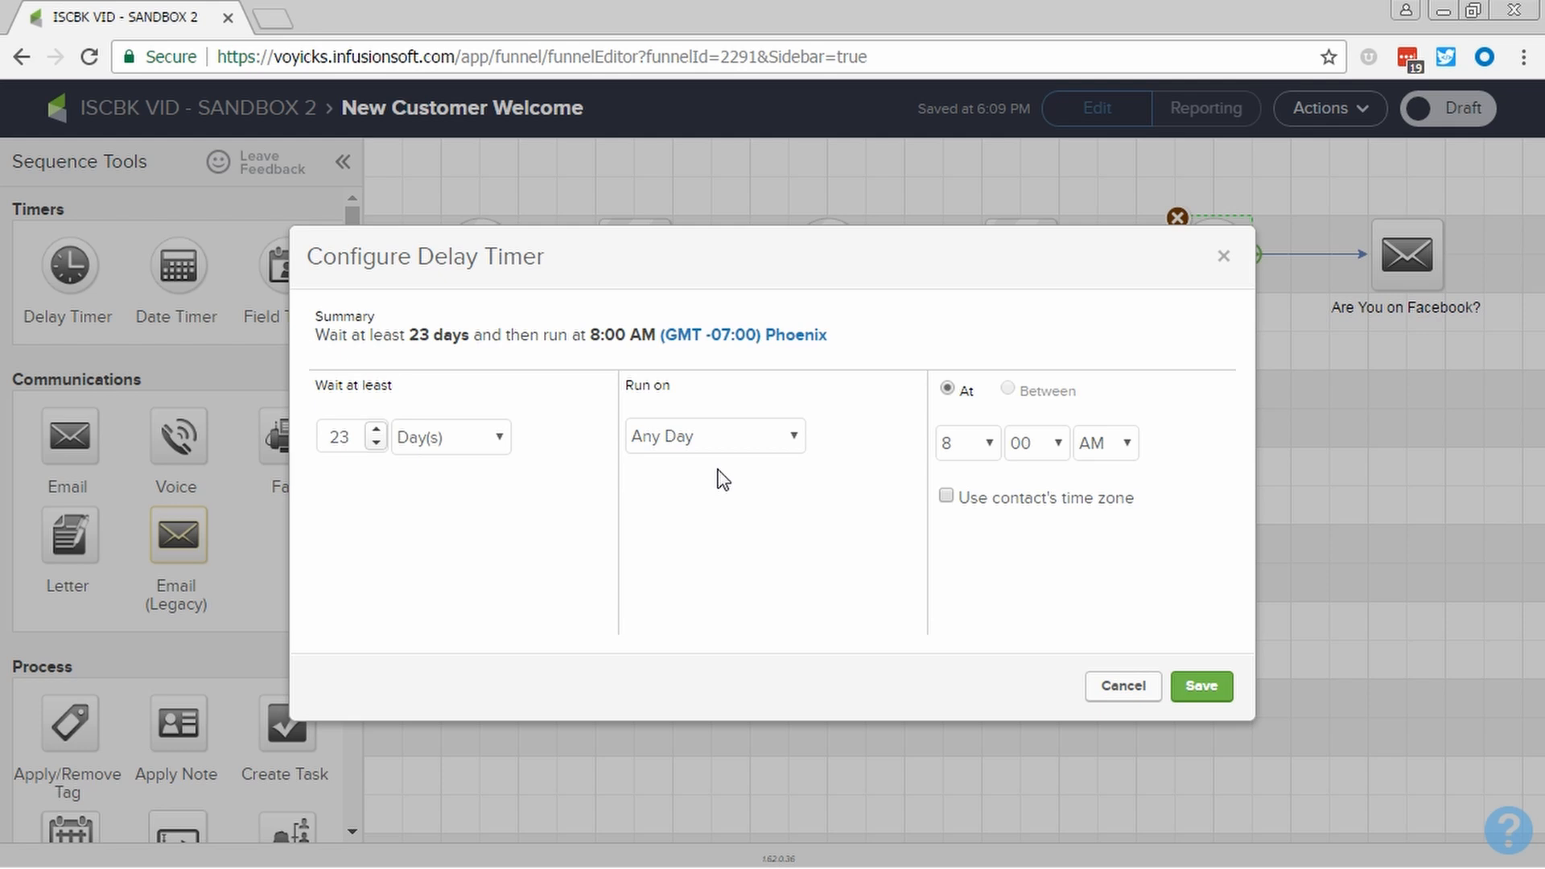
left_click(946, 496)
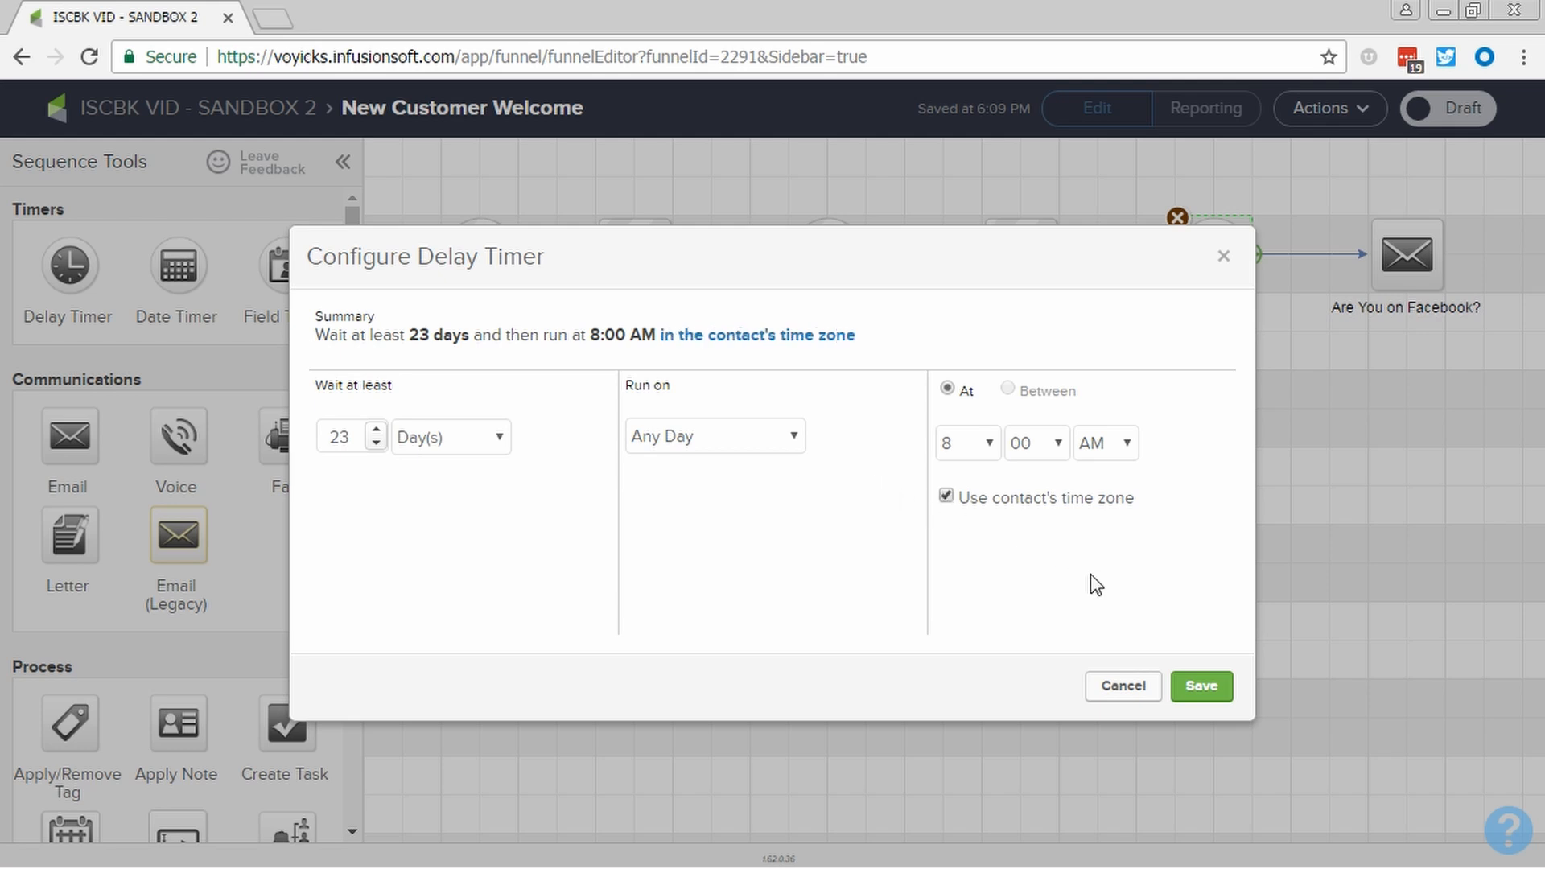
left_click(1220, 690)
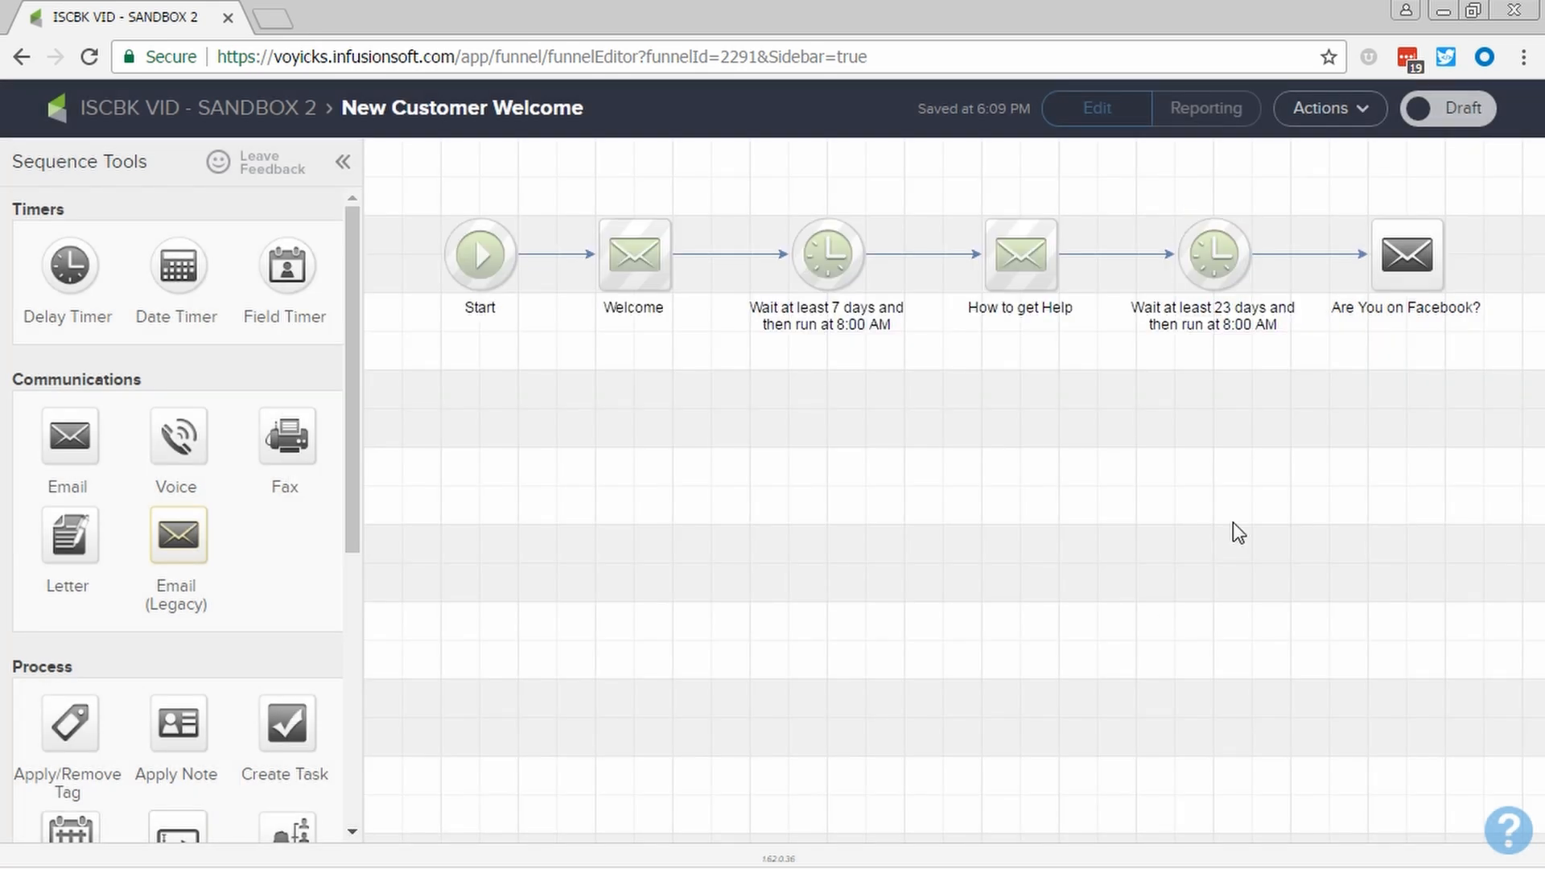
- Open the "Are You on Facebook?" email, review its message, and correct "communit" to "community"
double_click(1384, 276)
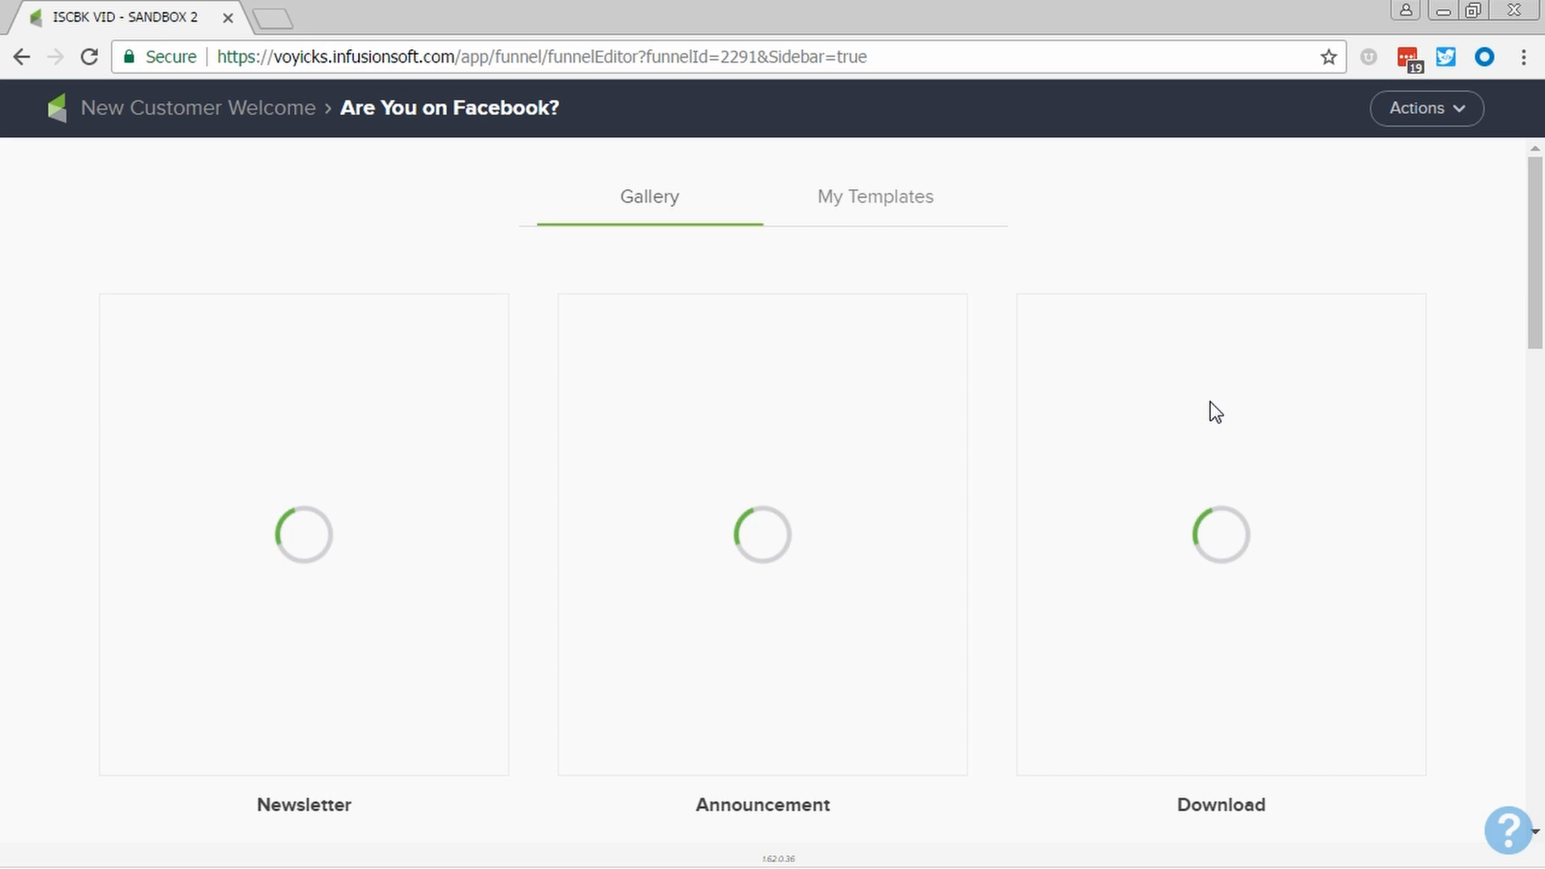
key("alt+Tab")
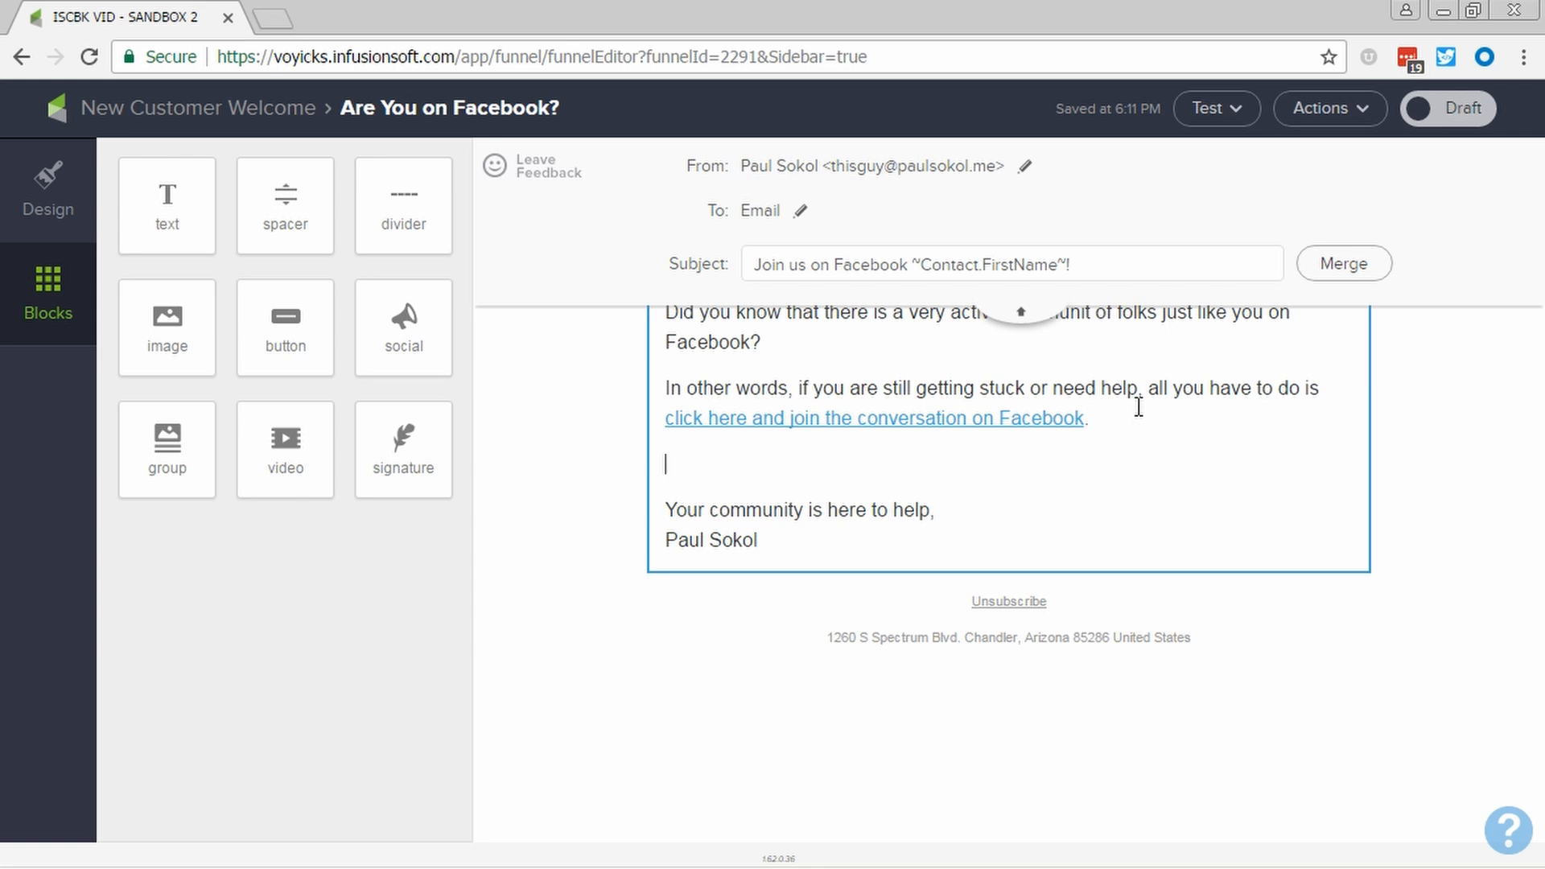
left_click(1022, 316)
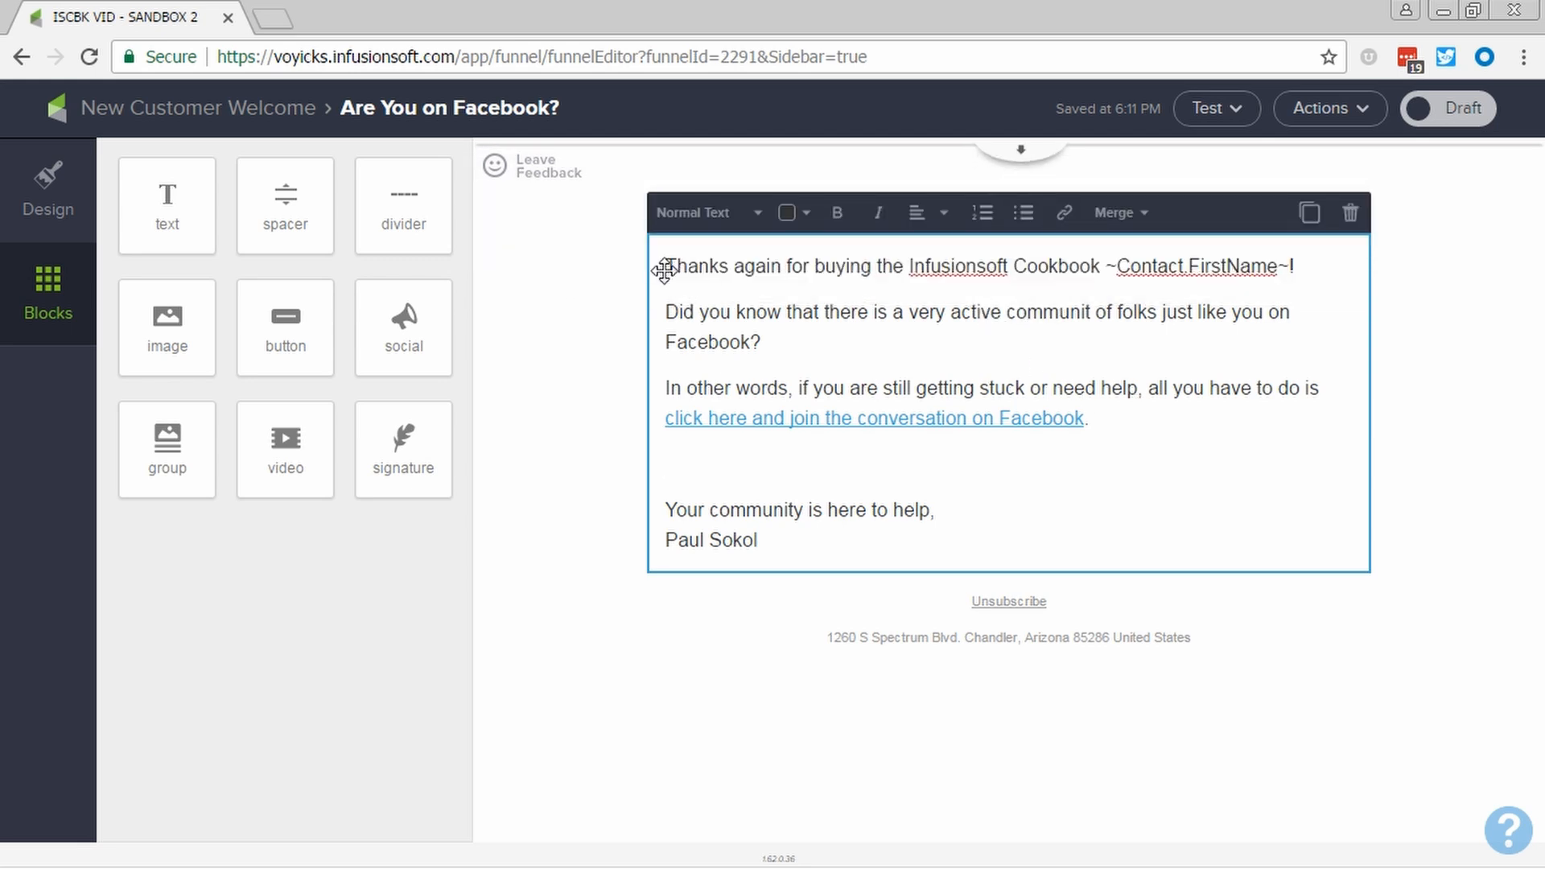
left_click_drag(665, 264, 1316, 262)
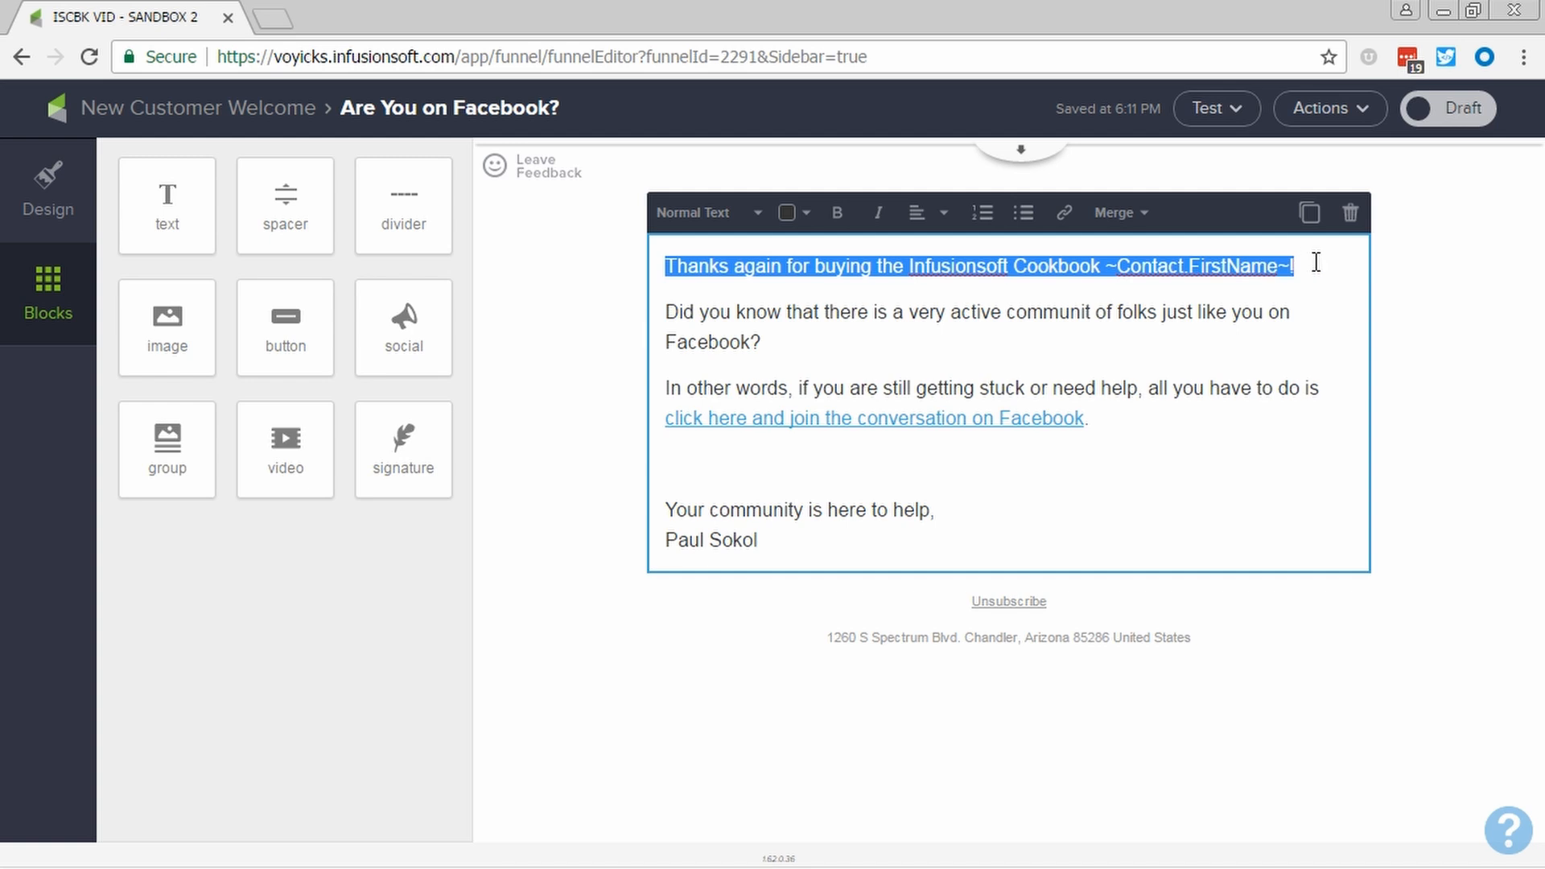
left_click(1316, 262)
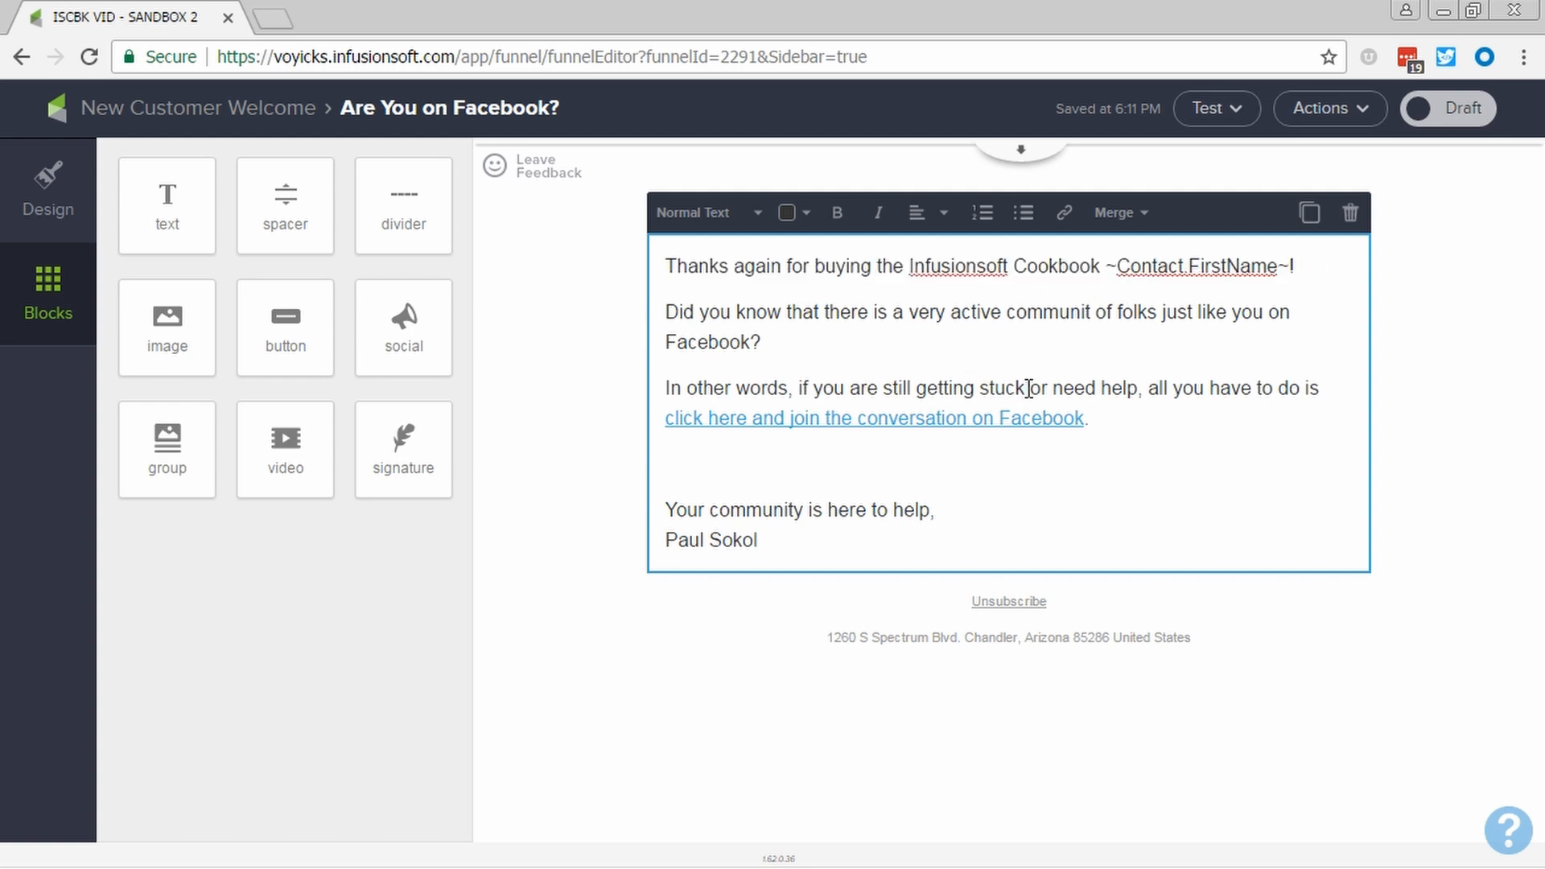
left_click(1094, 316)
type("y")
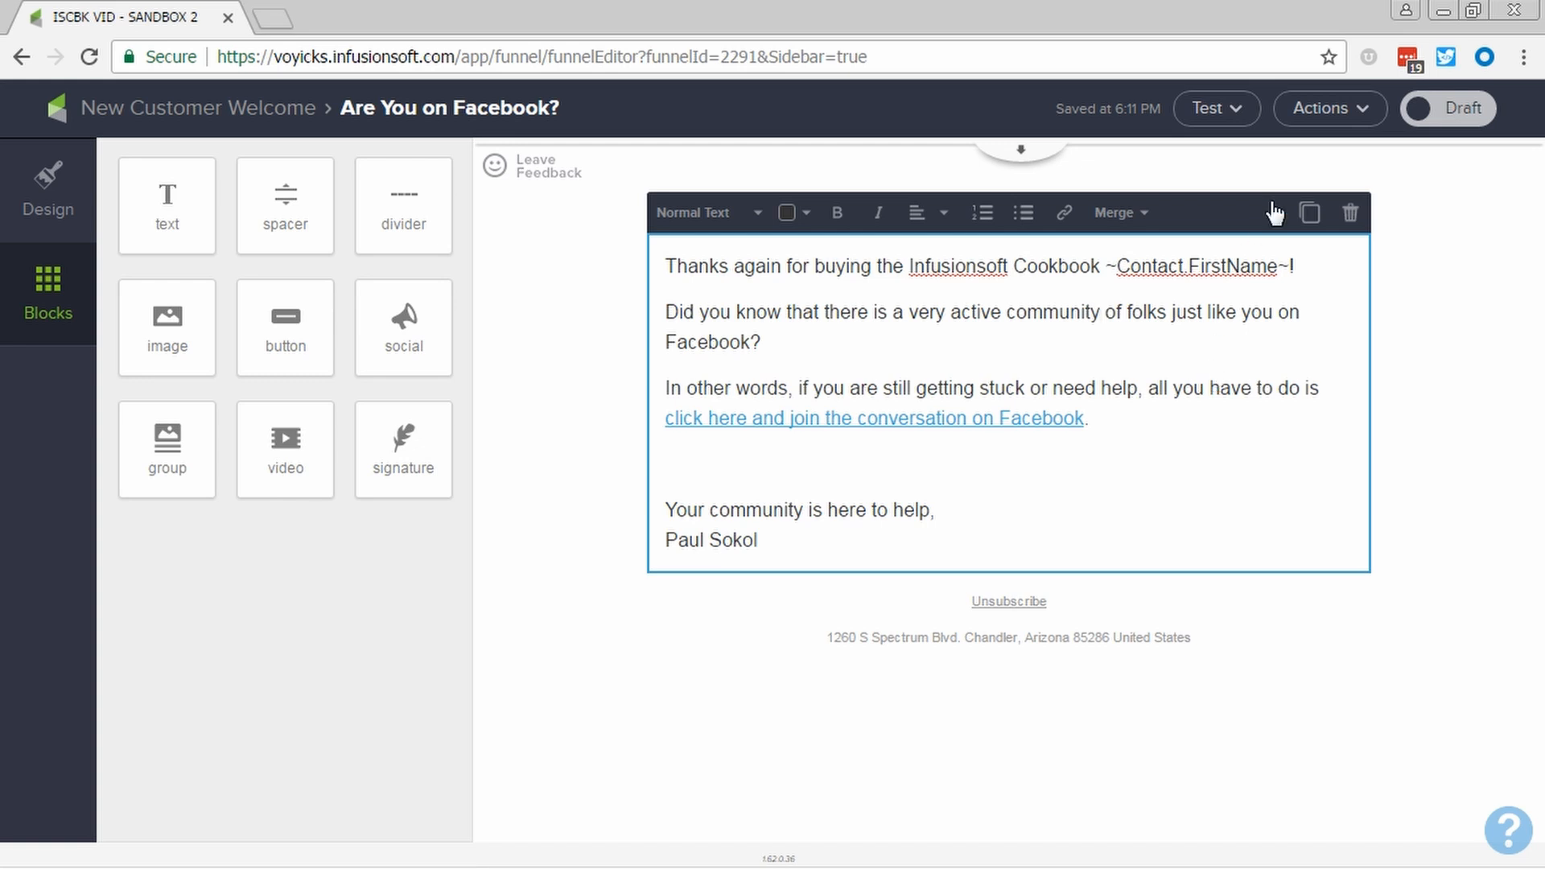
- Mark the "Are You on Facebook?" email and the New Customer Welcome sequence Ready, ending back on the campaign canvas
left_click(1435, 128)
left_click(259, 113)
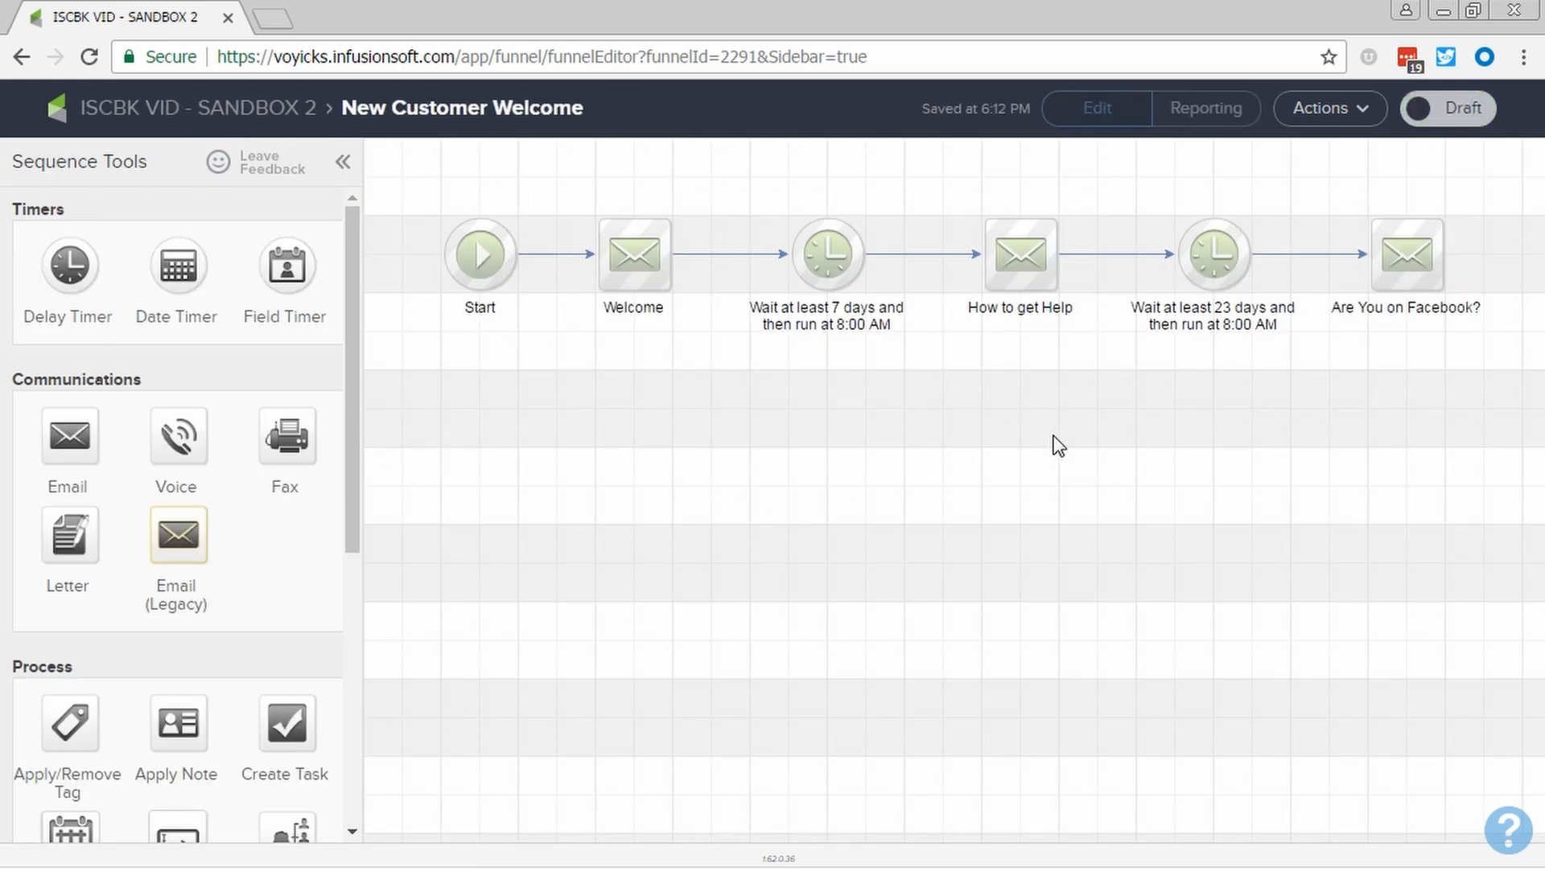
left_click(1448, 111)
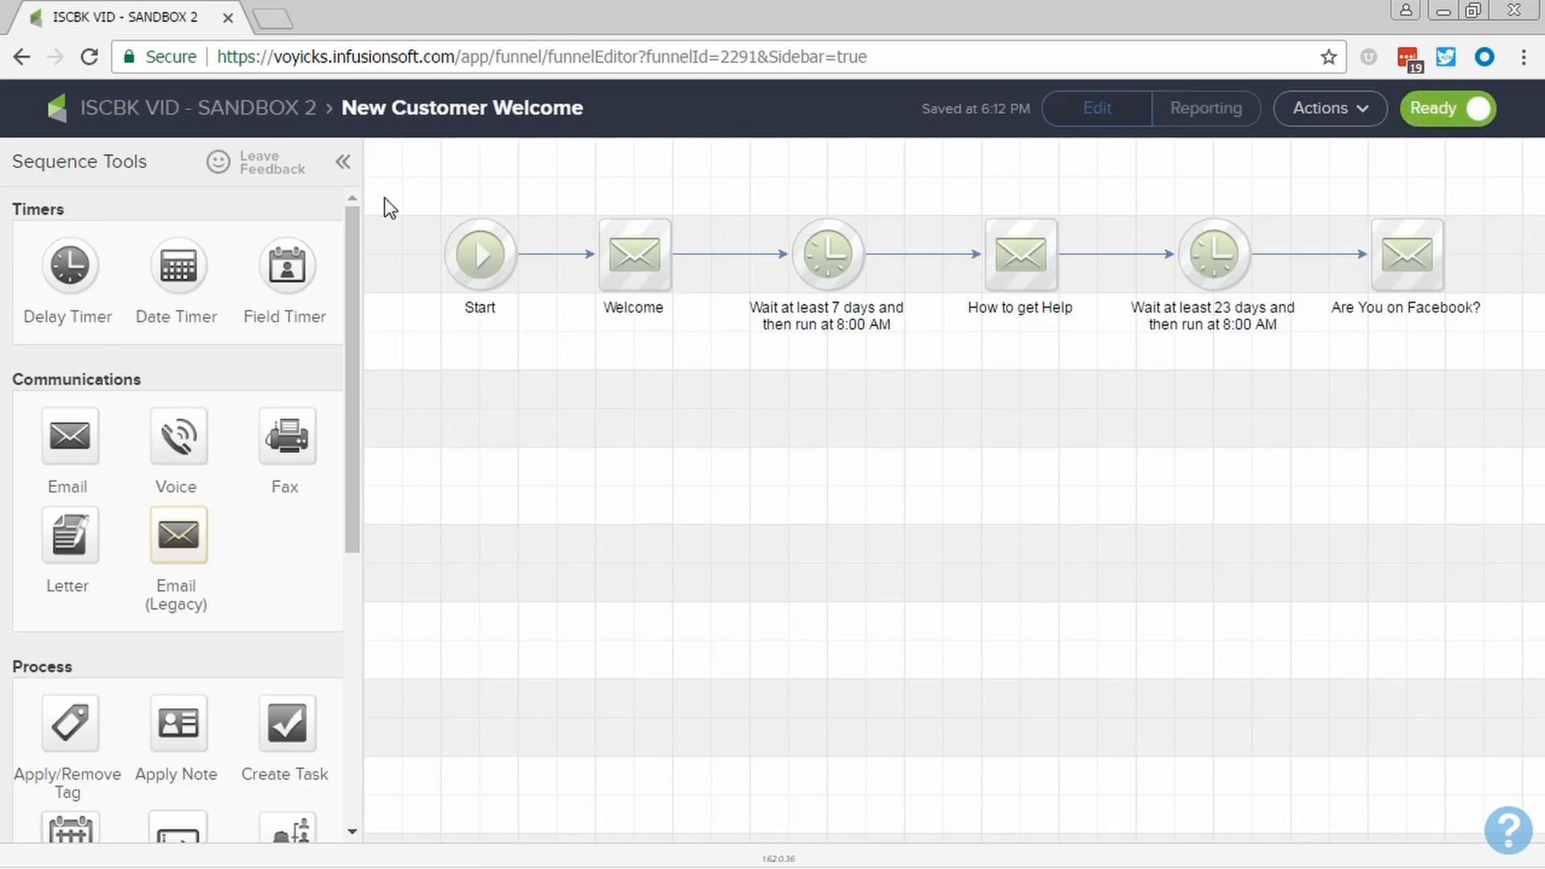
left_click(282, 113)
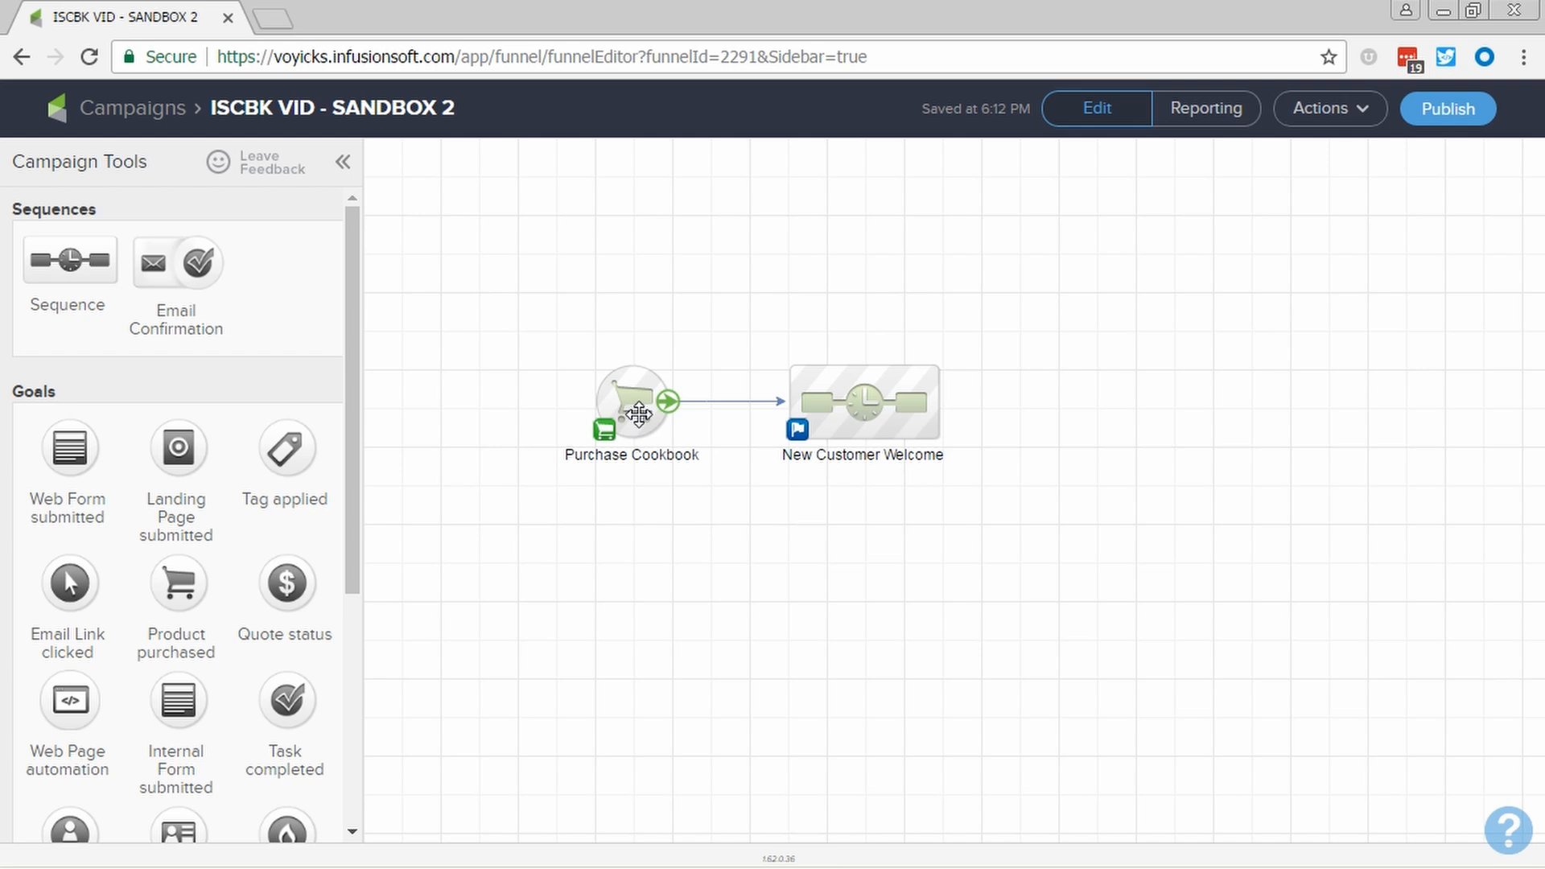
- Reopen the New Customer Welcome sequence to examine the order of its emails and delay timers, and return to the campaign canvas
double_click(873, 419)
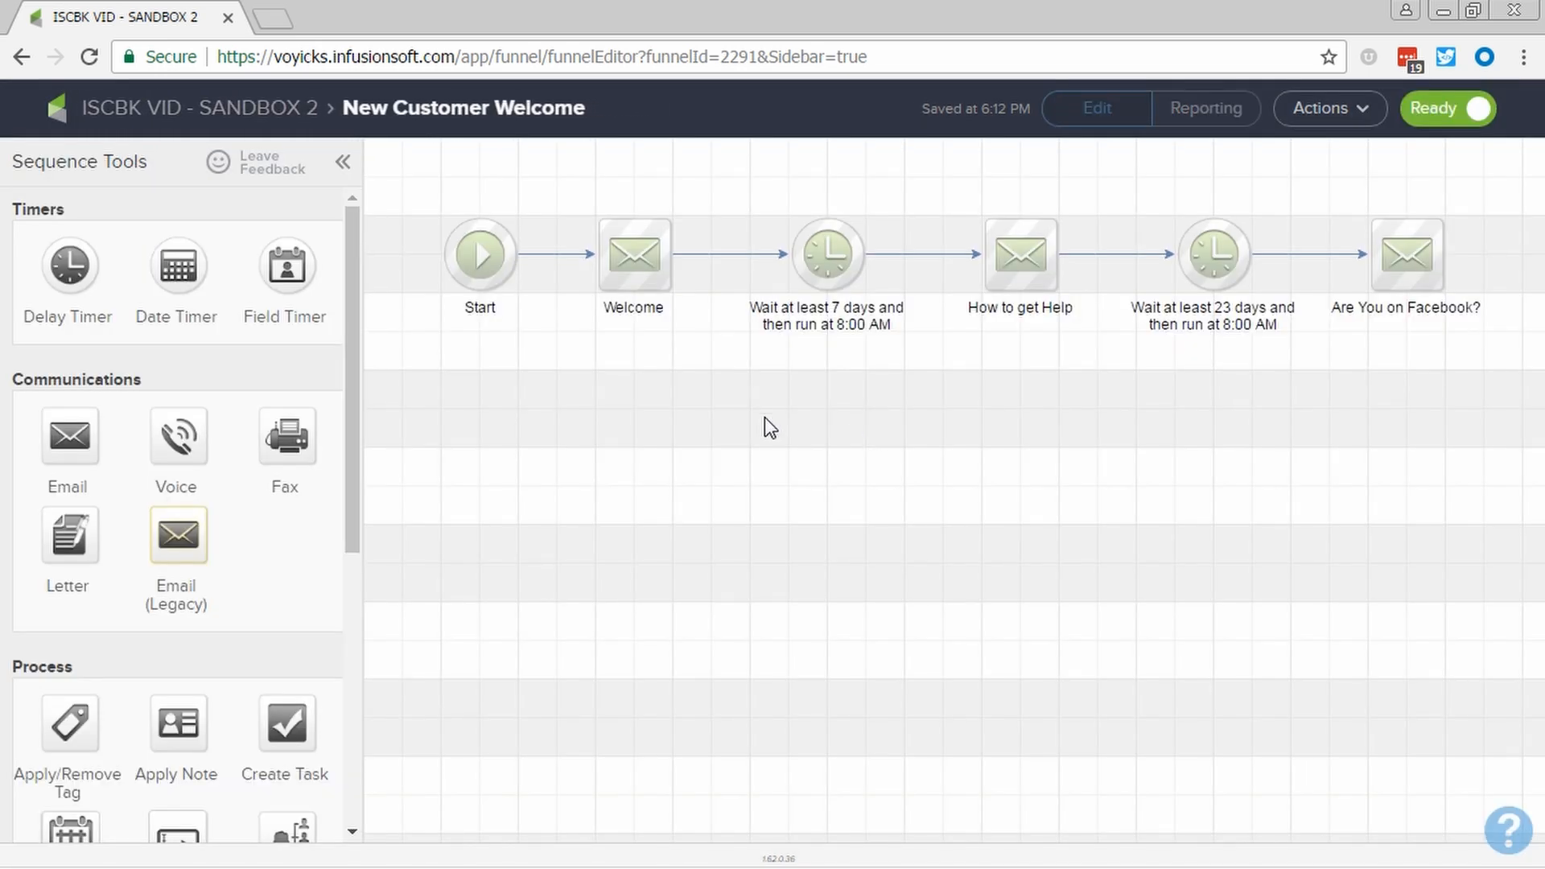
mouse_move(593, 274)
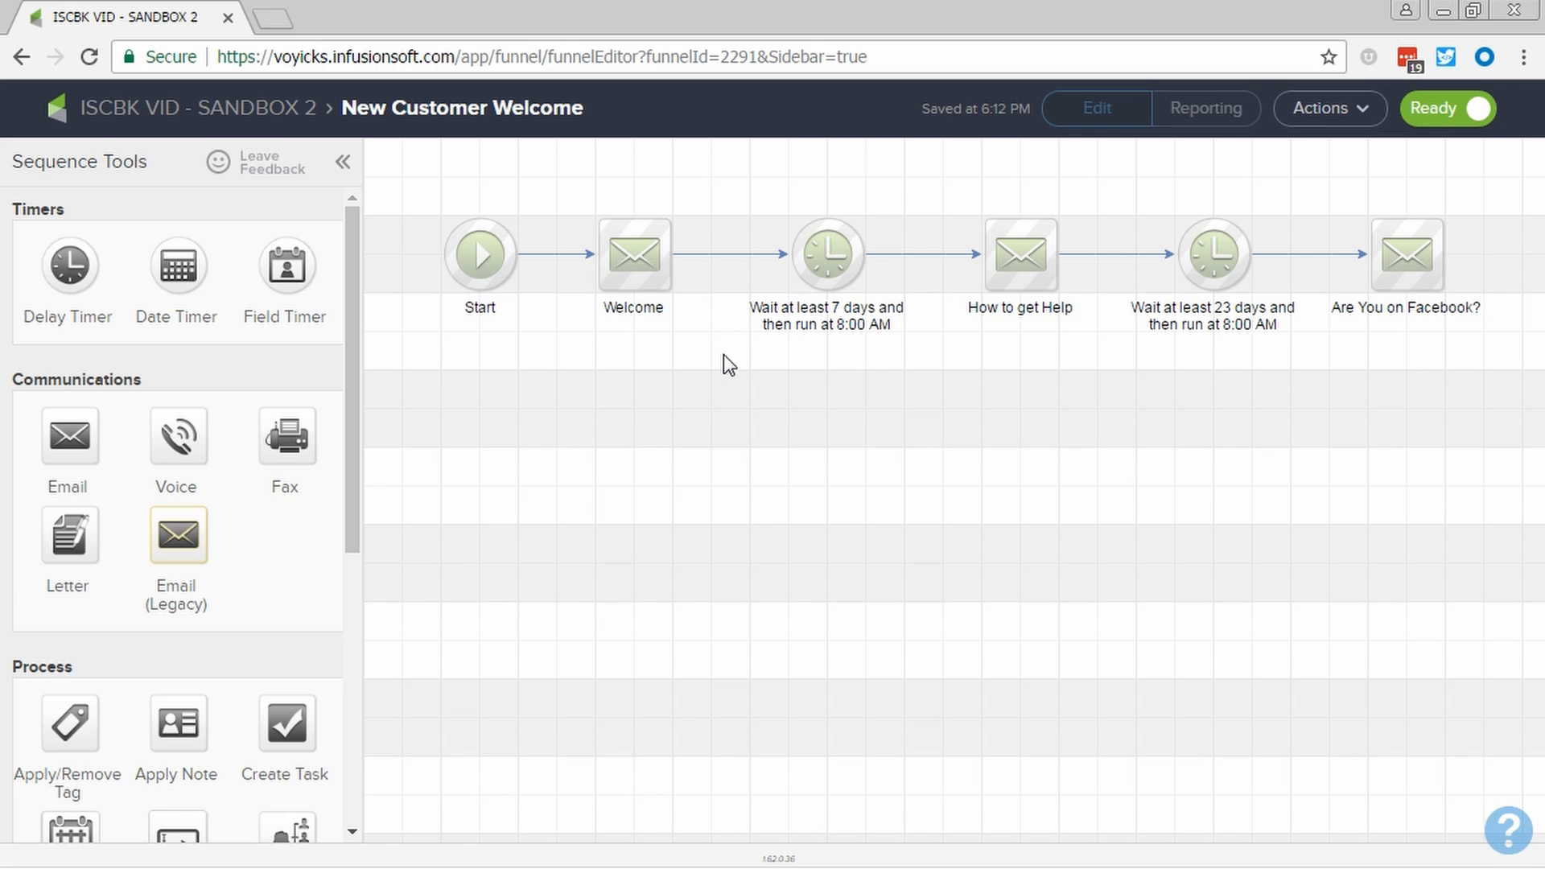
left_click(624, 265)
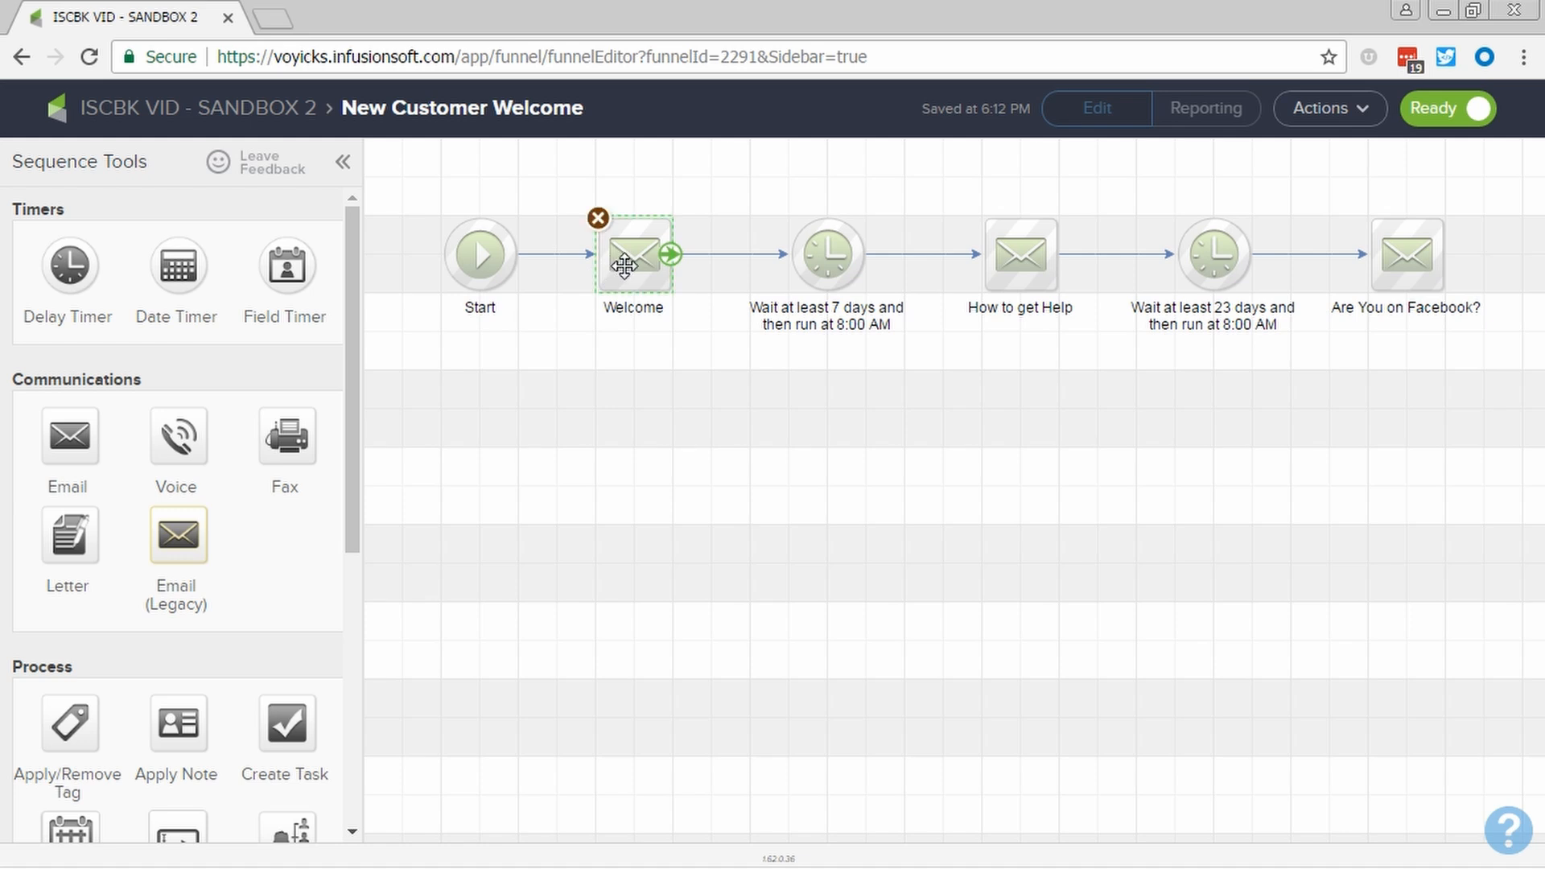
left_click(729, 398)
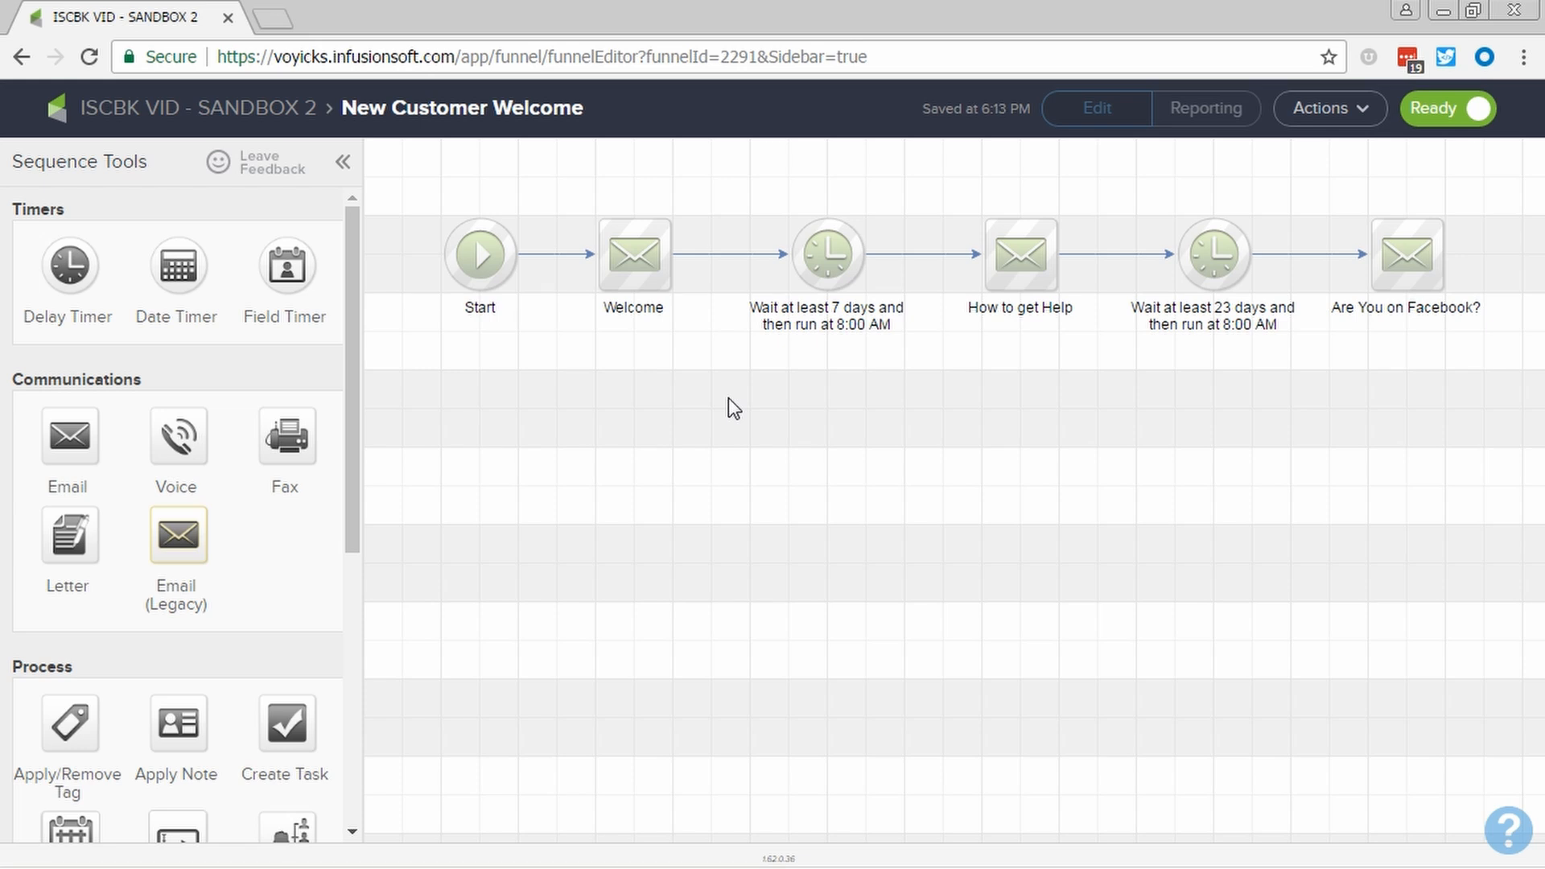
left_click(816, 266)
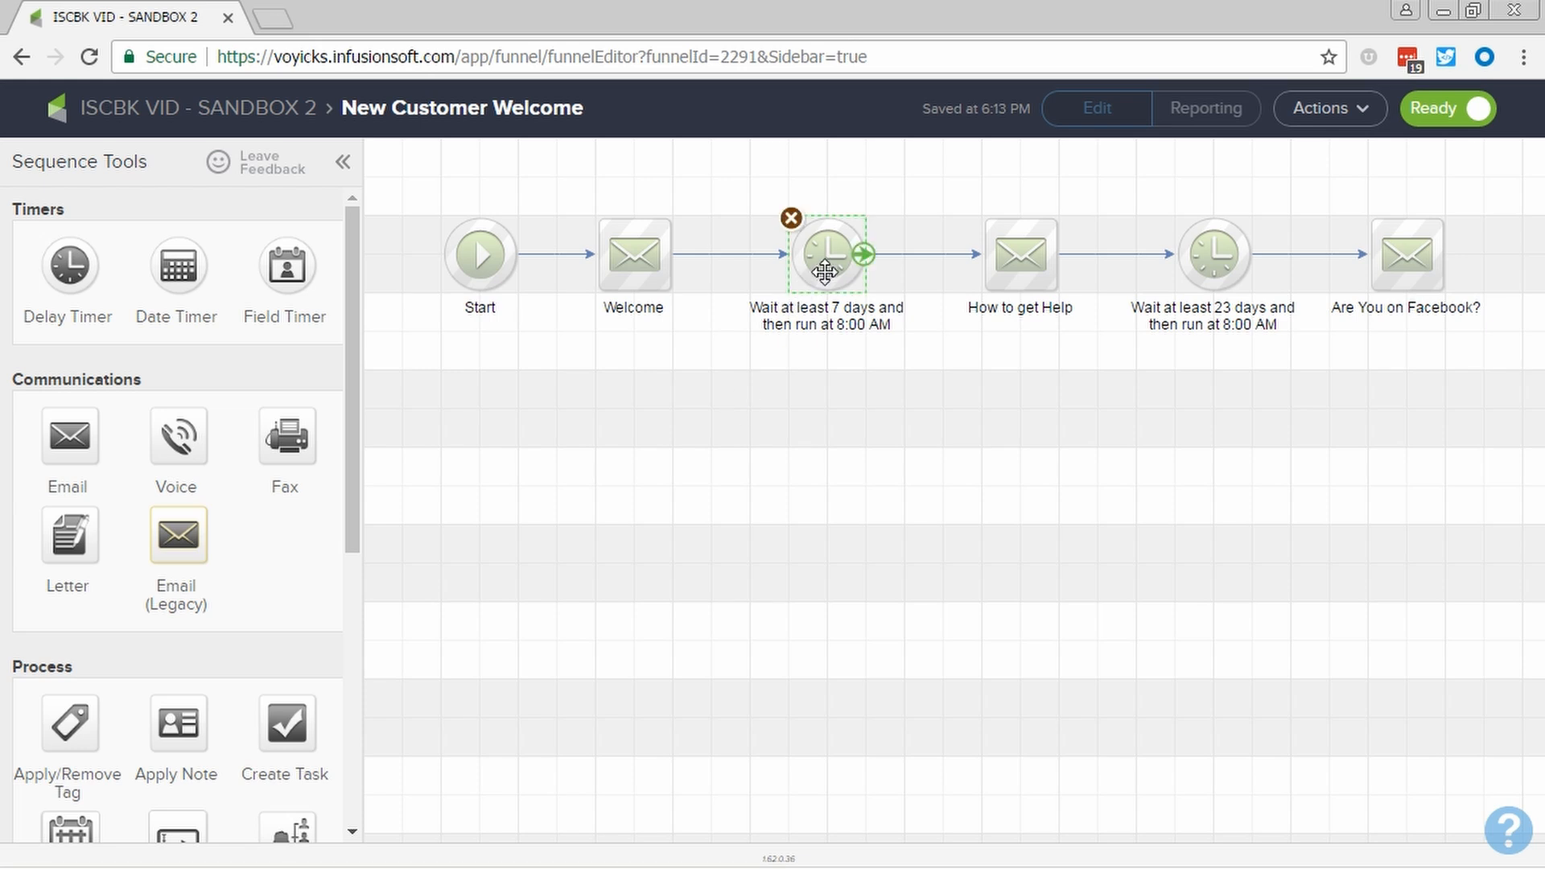
left_click(1014, 274)
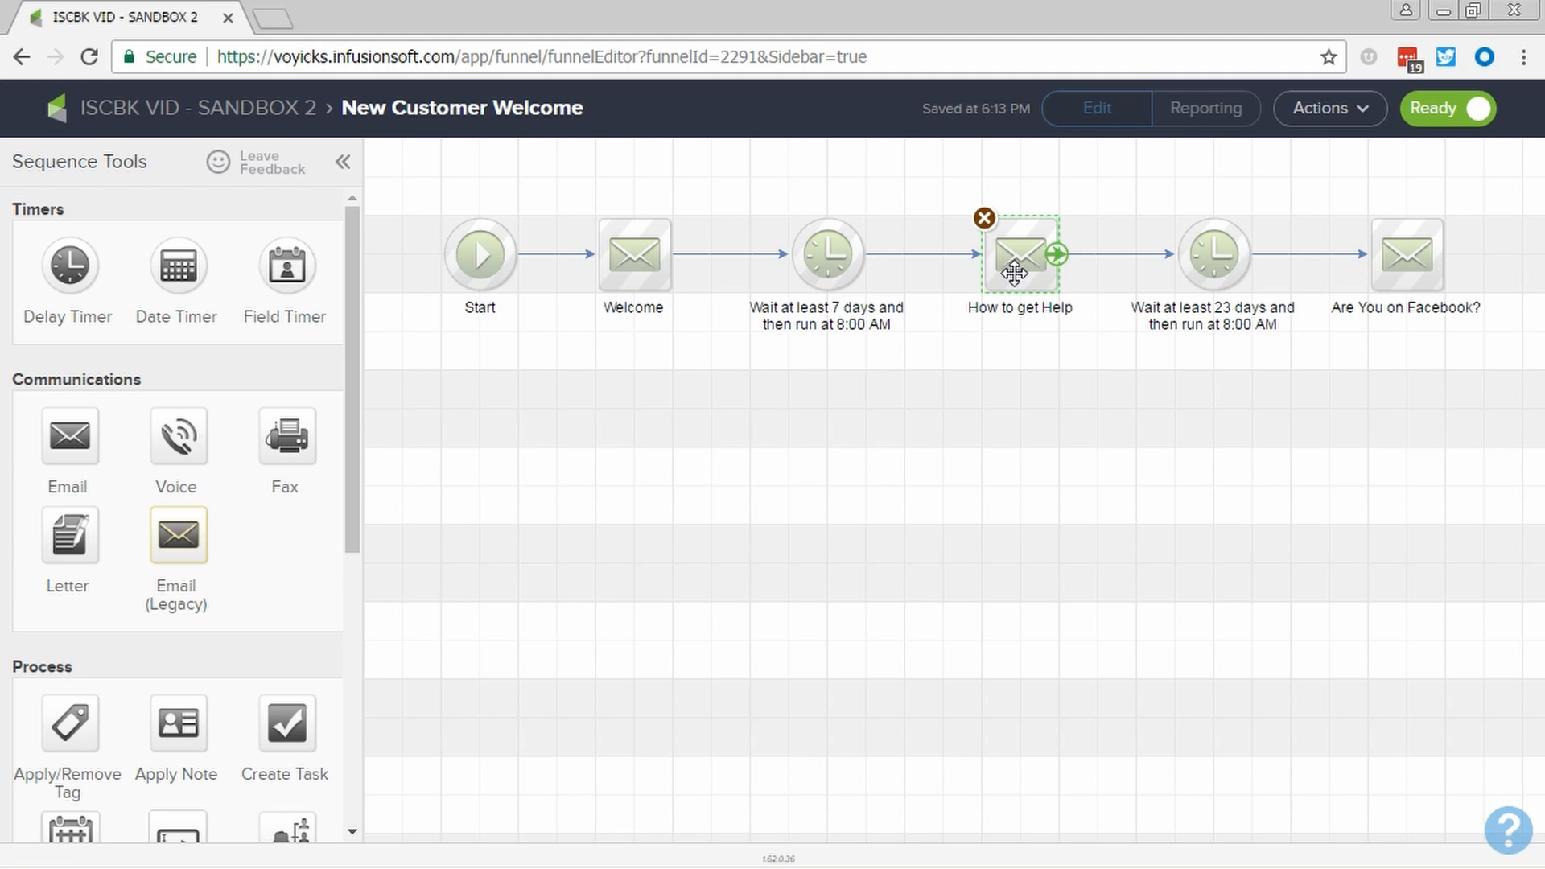
left_click(982, 403)
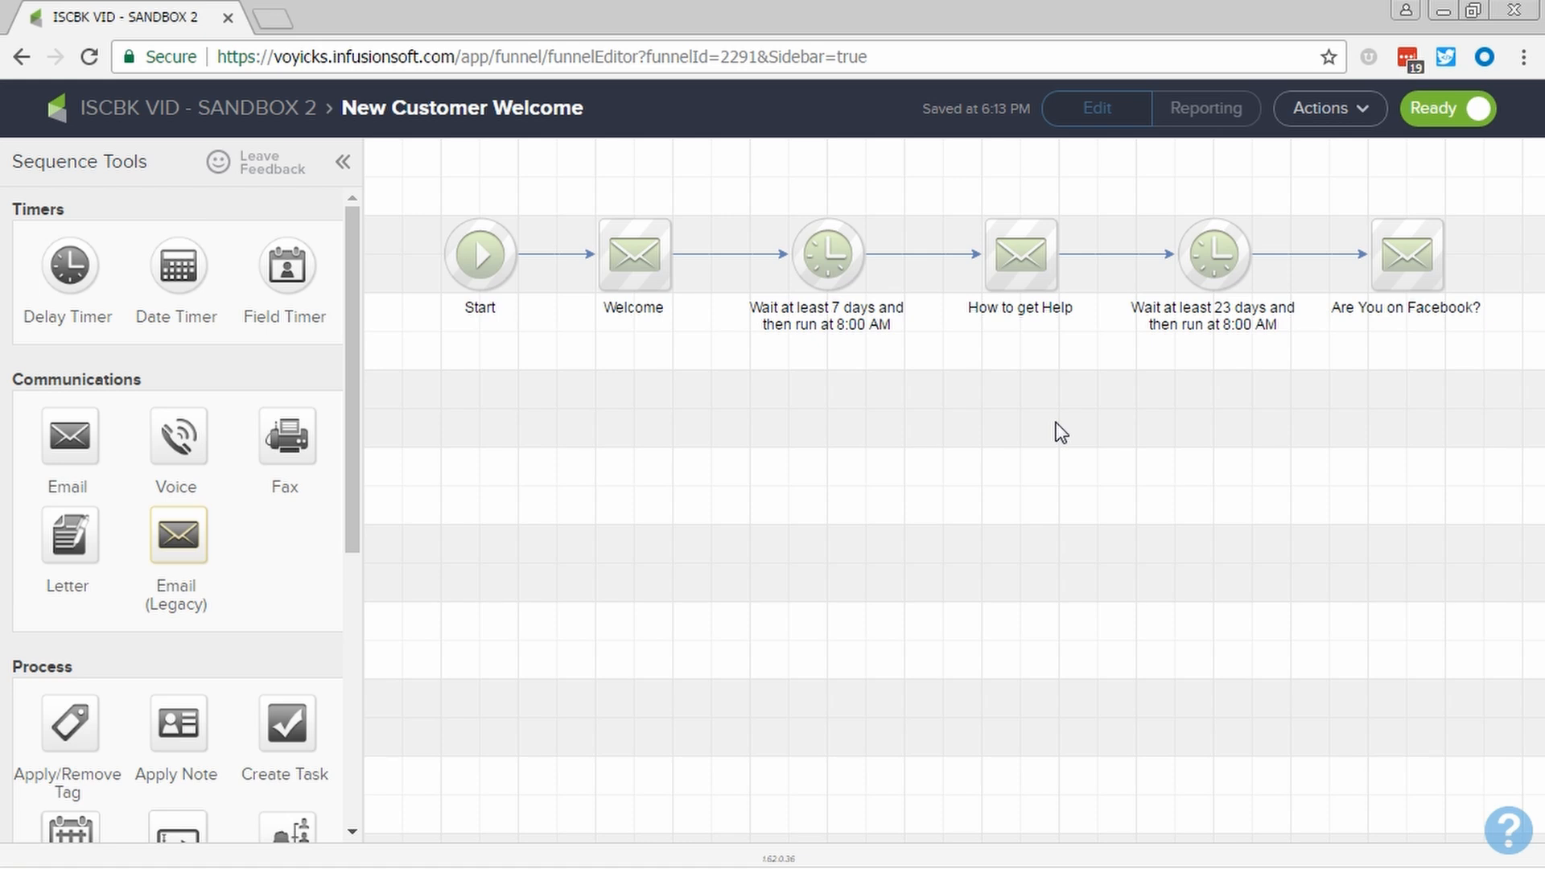
left_click(219, 112)
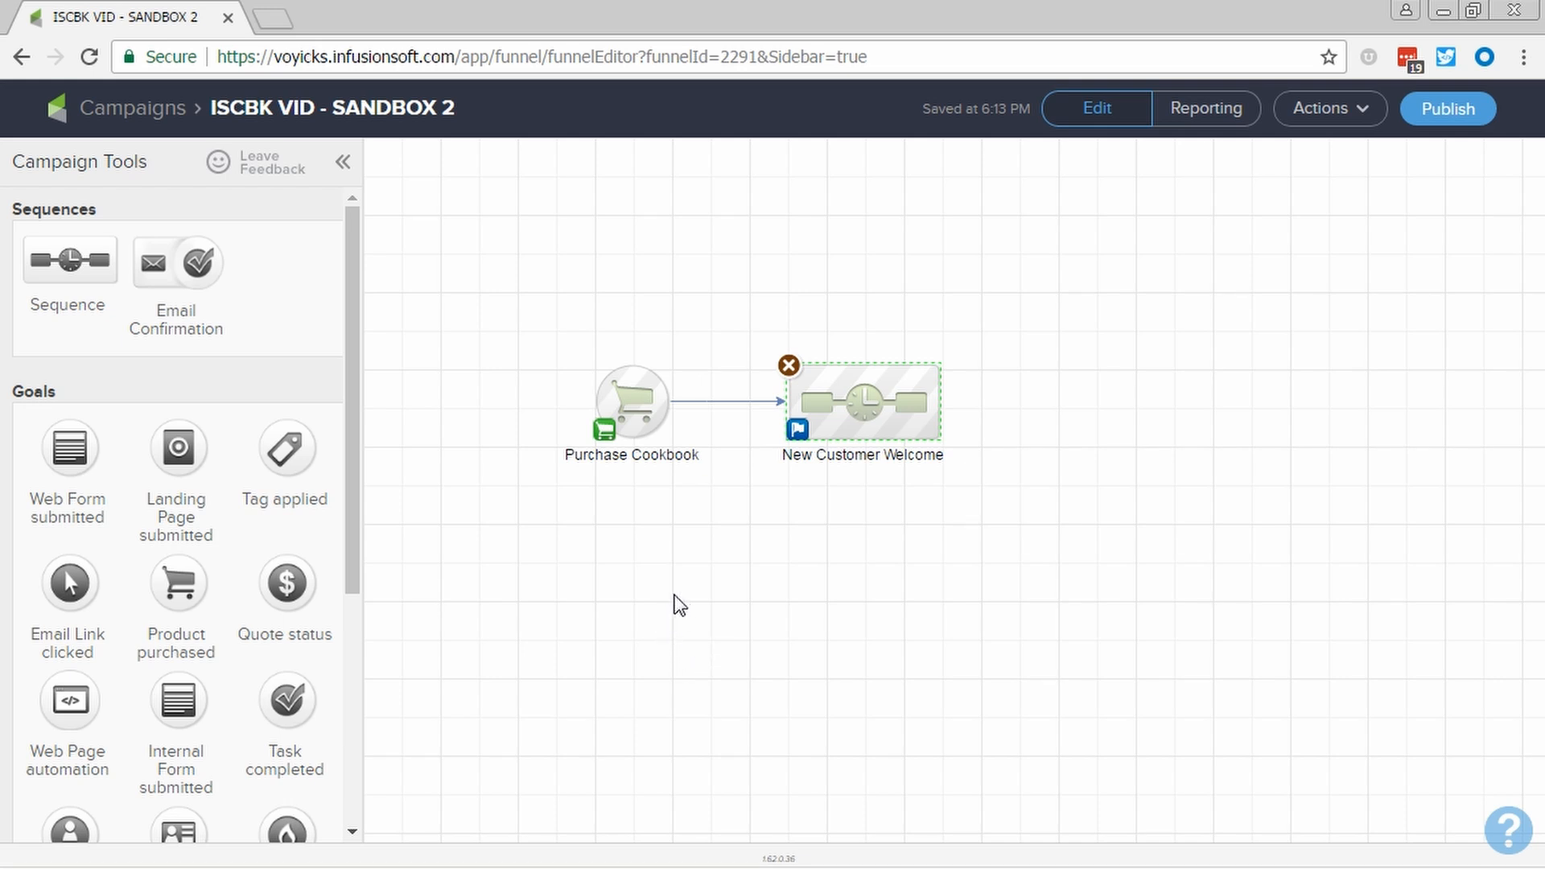
- Convert the Purchase Cookbook goal to a Note applied goal
right_click(638, 408)
mouse_move(713, 515)
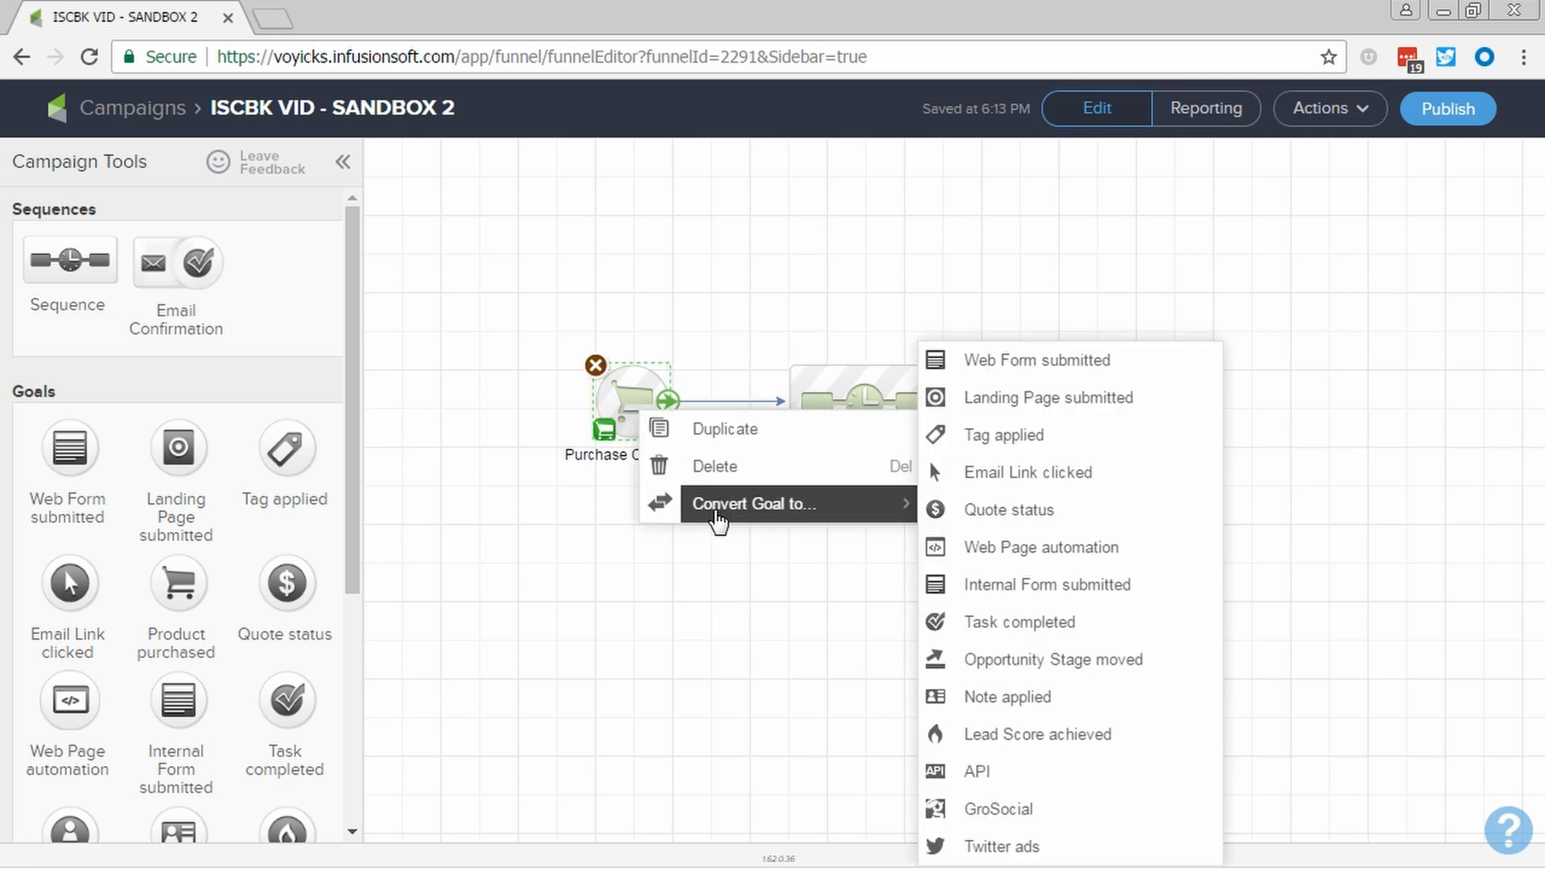
left_click(692, 596)
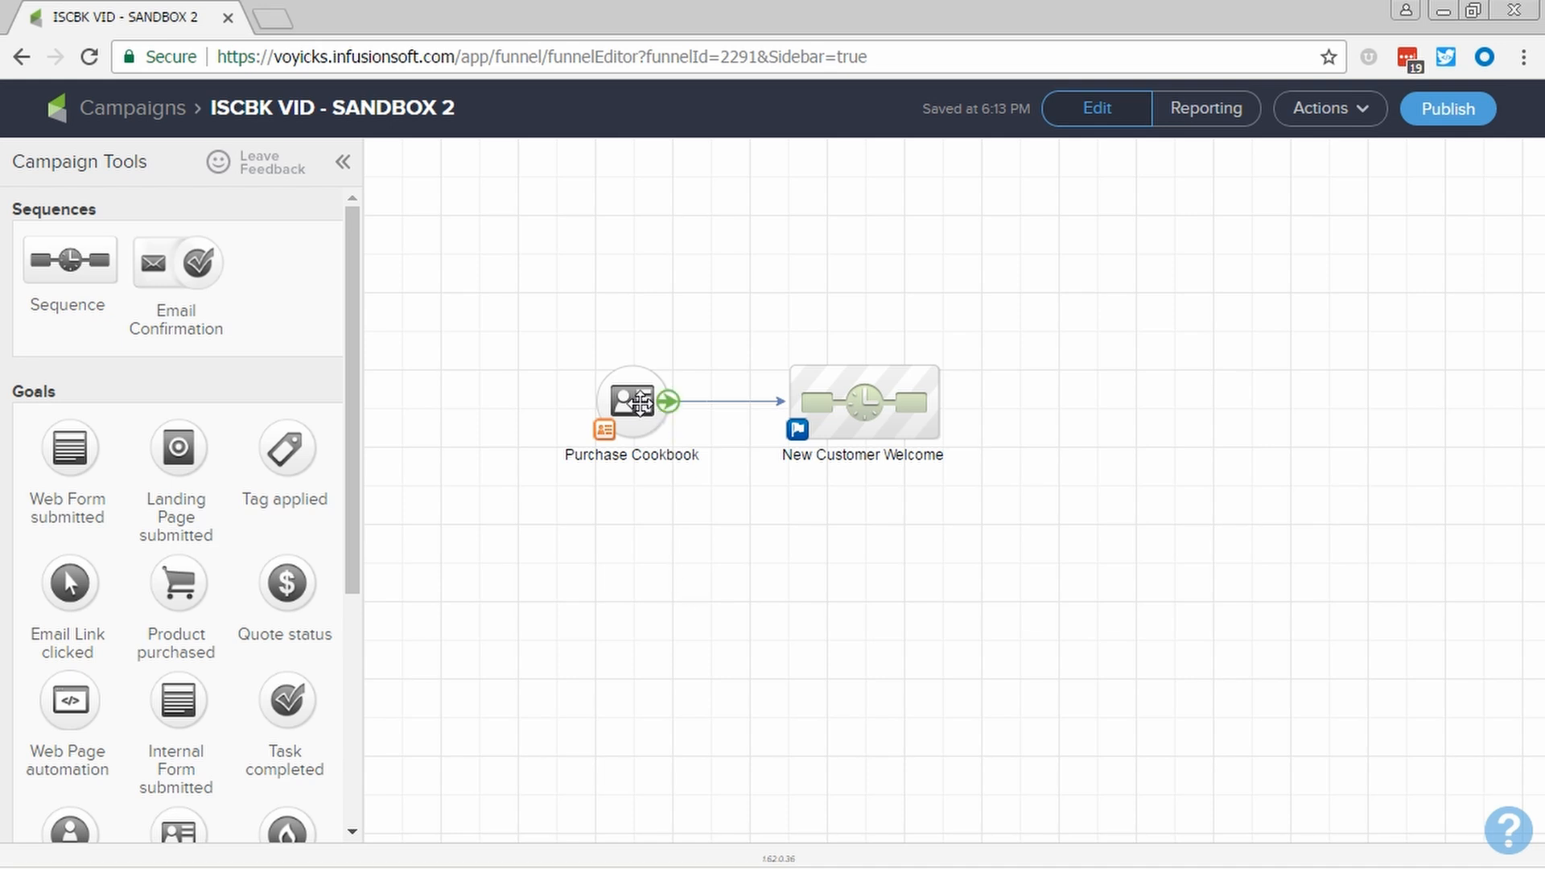
- Convert the Purchase Cookbook goal to an API goal
right_click(640, 400)
mouse_move(656, 495)
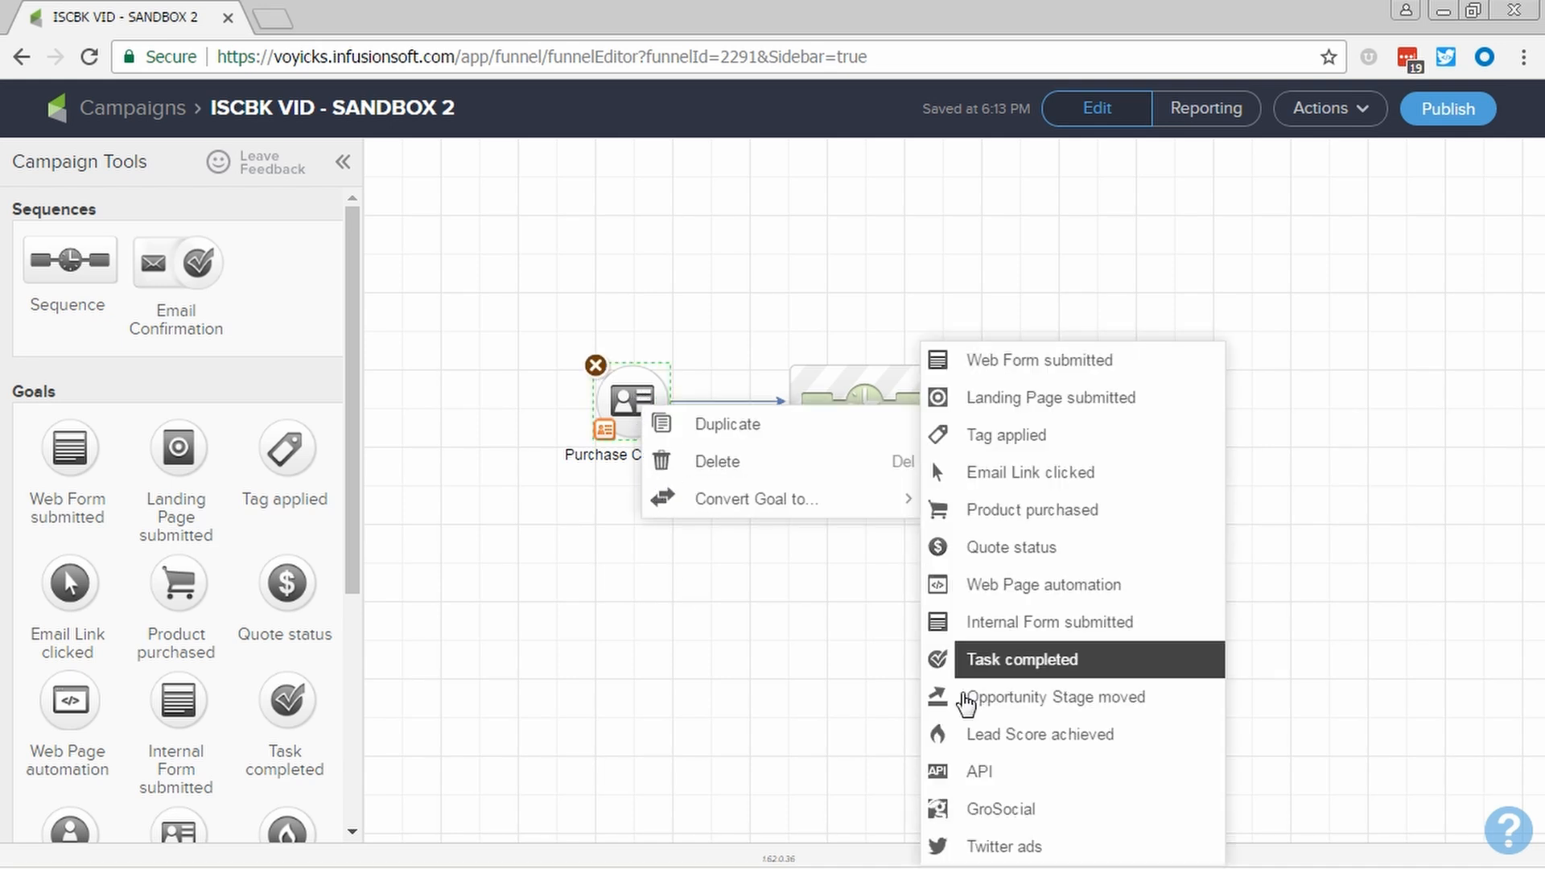
left_click(978, 773)
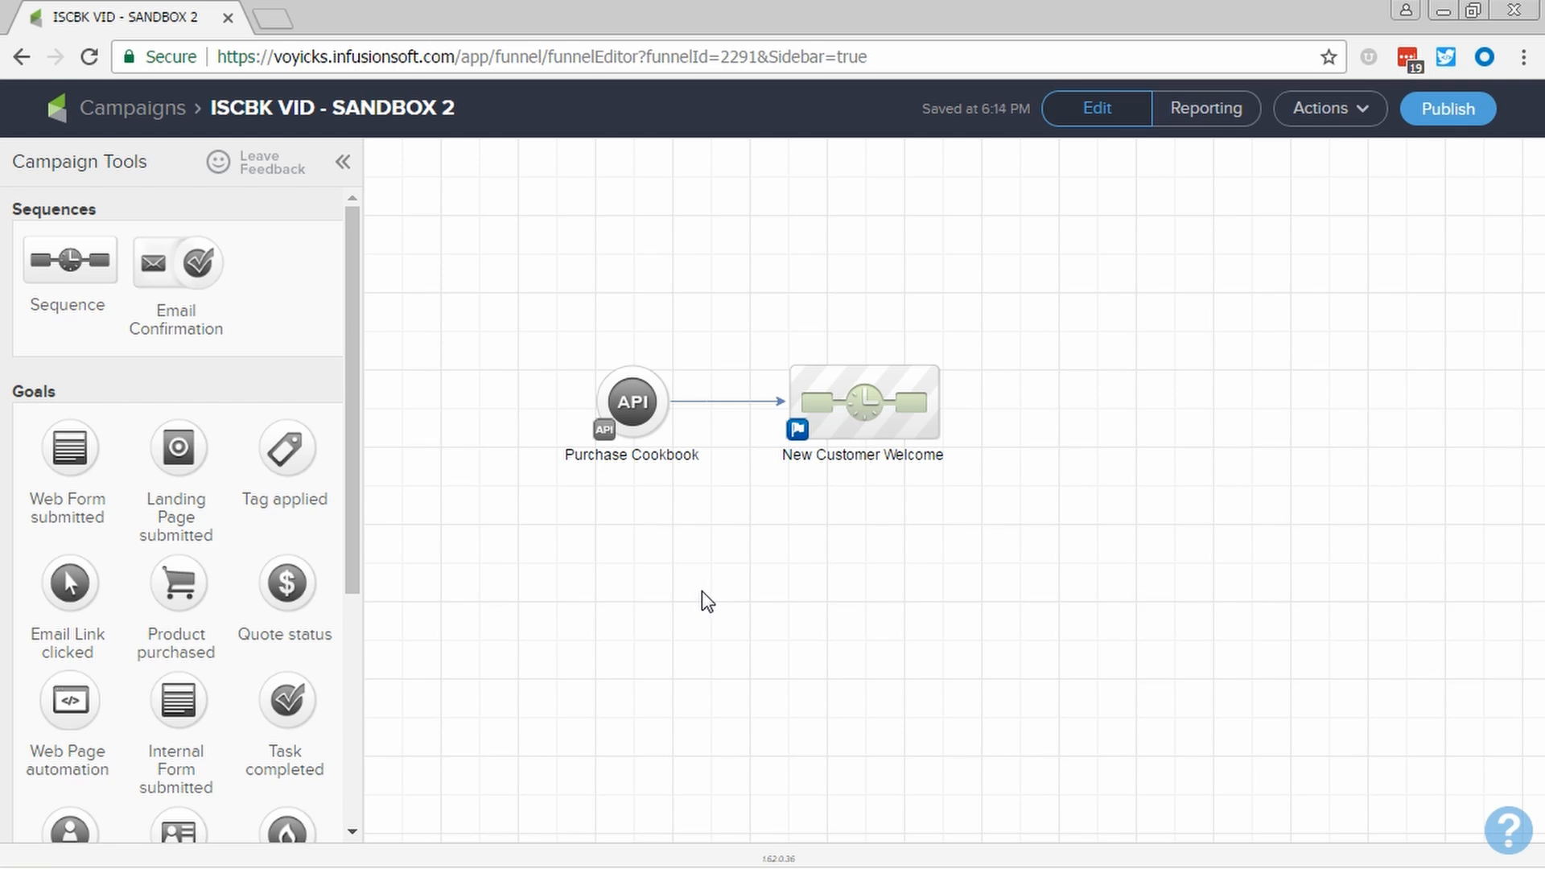
key("alt+Tab")
key("Right")
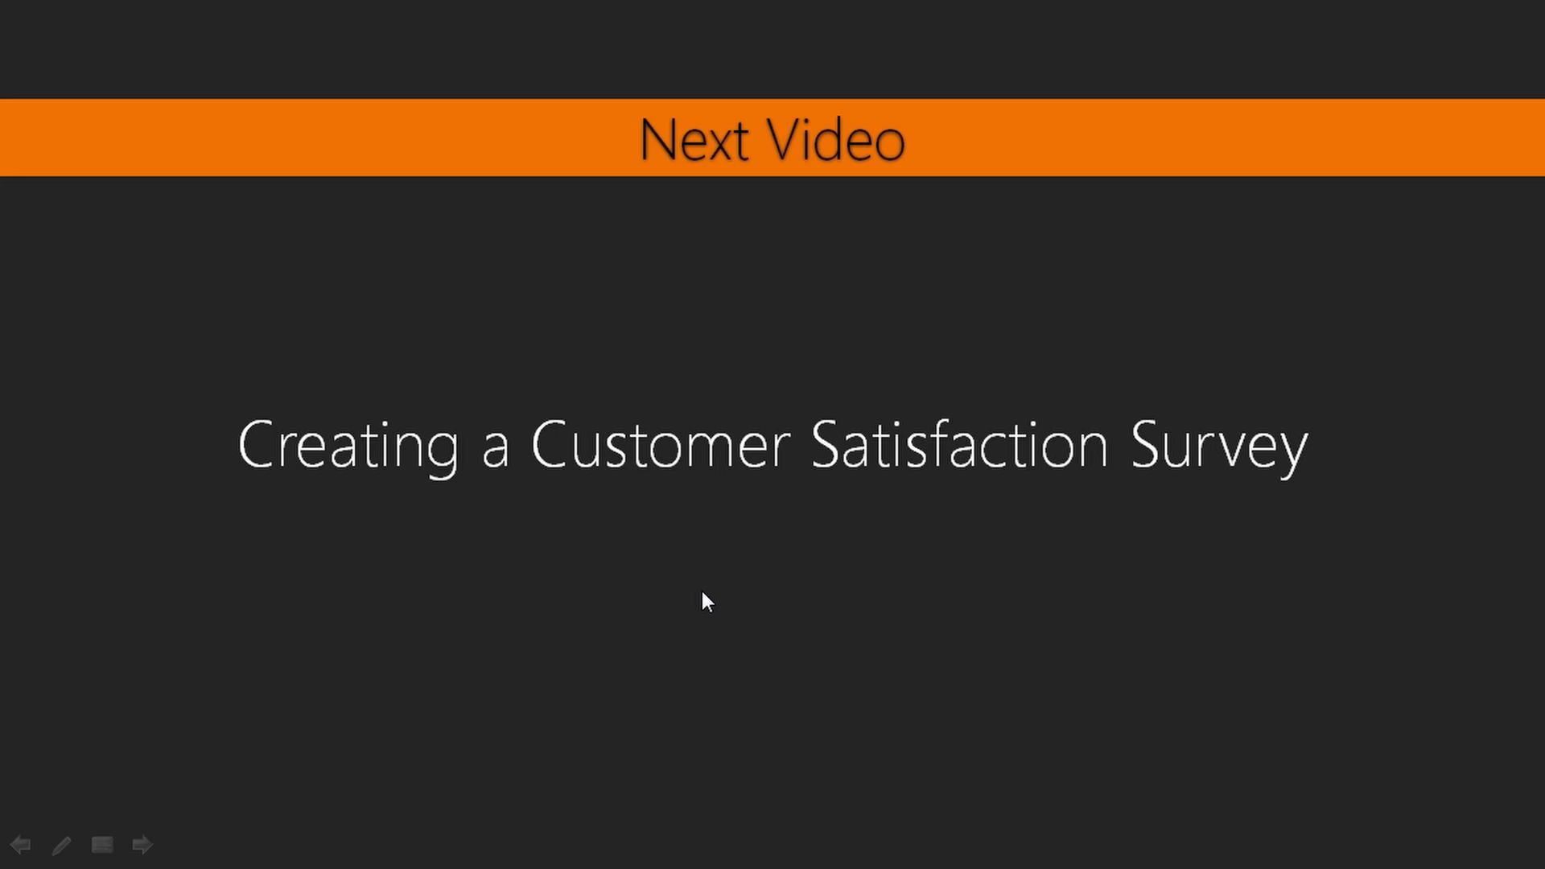